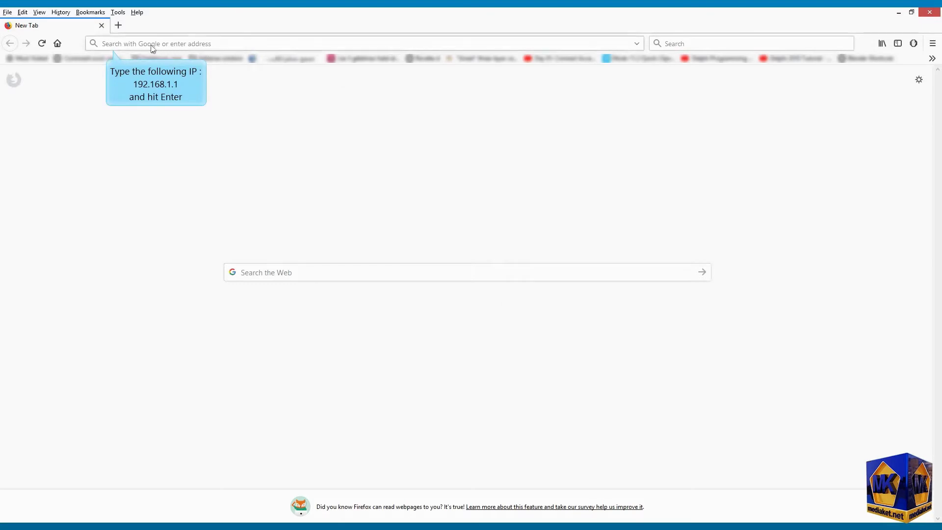
- Load the router's page at 192.168.1.1 in Firefox
click(135, 45)
text(192.168)
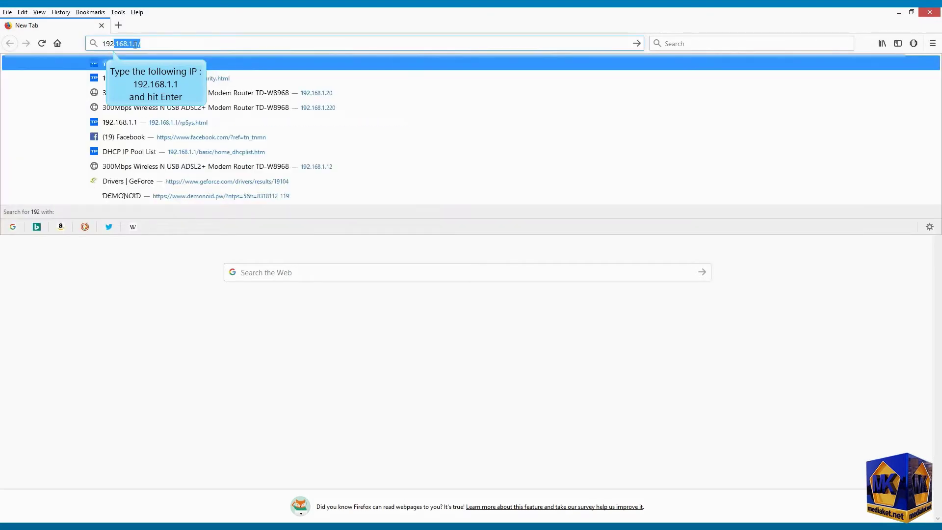
text(.1.)
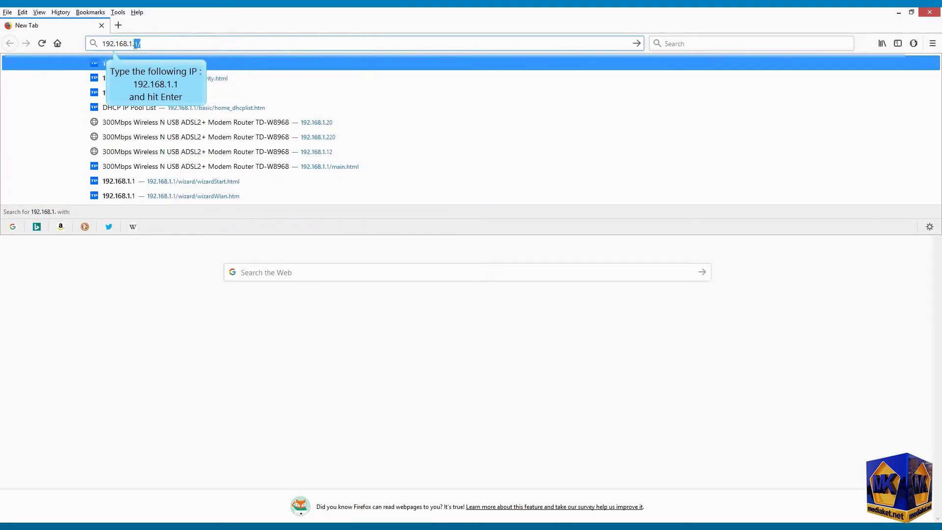
text(1)
key(Return)
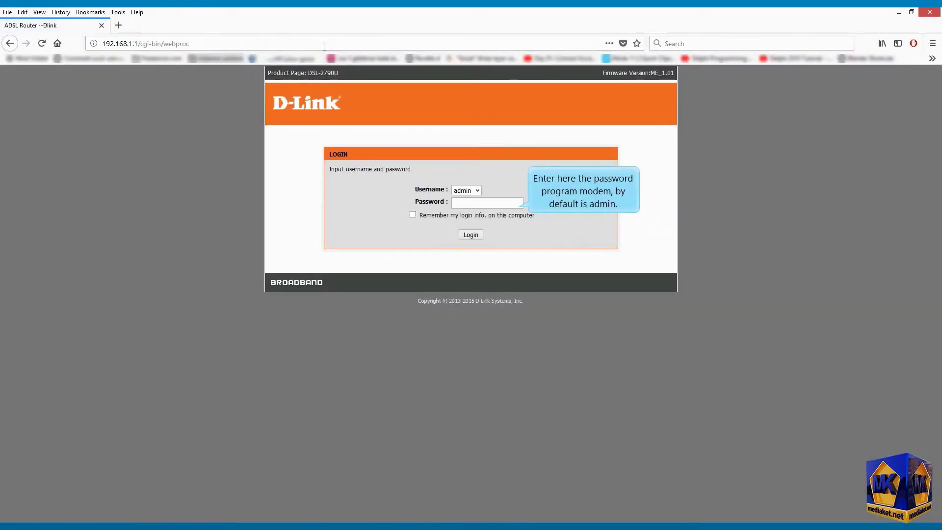
- Log in to the router with the admin password
click(501, 203)
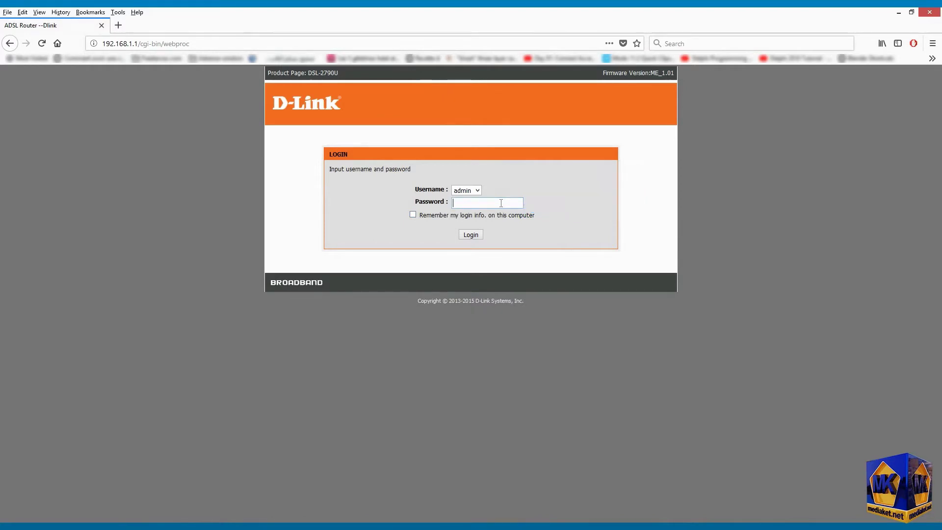
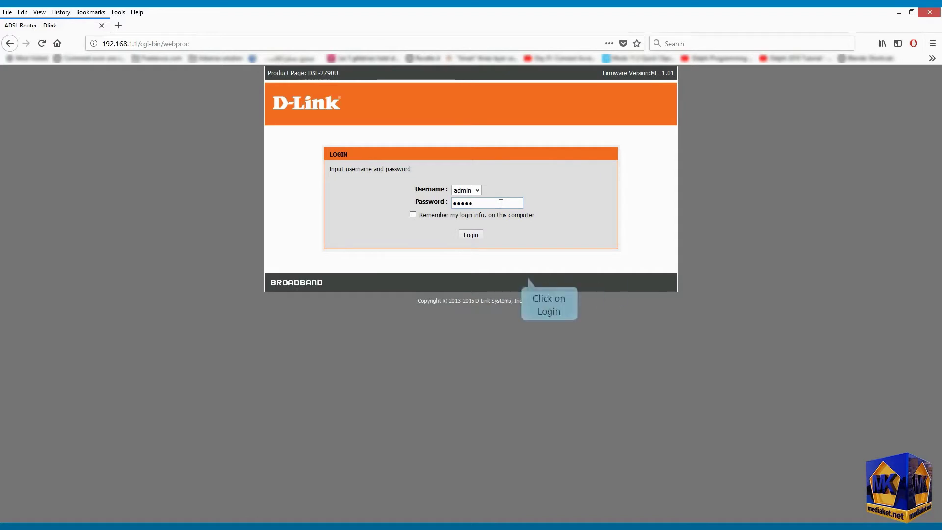
click(472, 236)
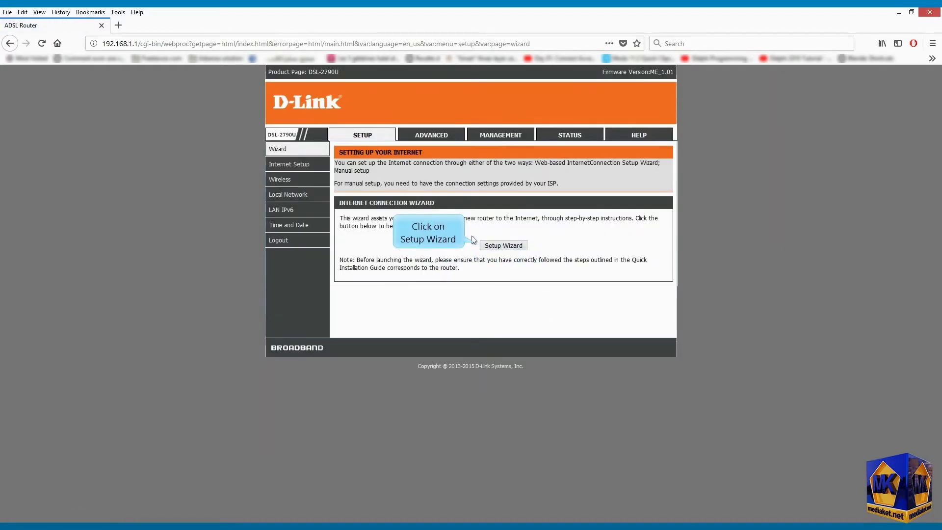
- Start the Setup Wizard with automatic Internet time server sync enabled, then continue
click(510, 249)
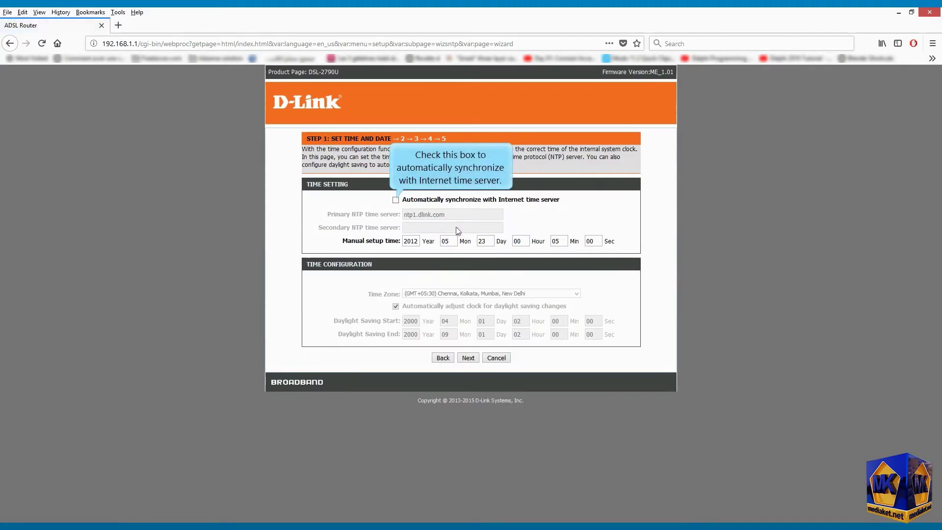
click(396, 200)
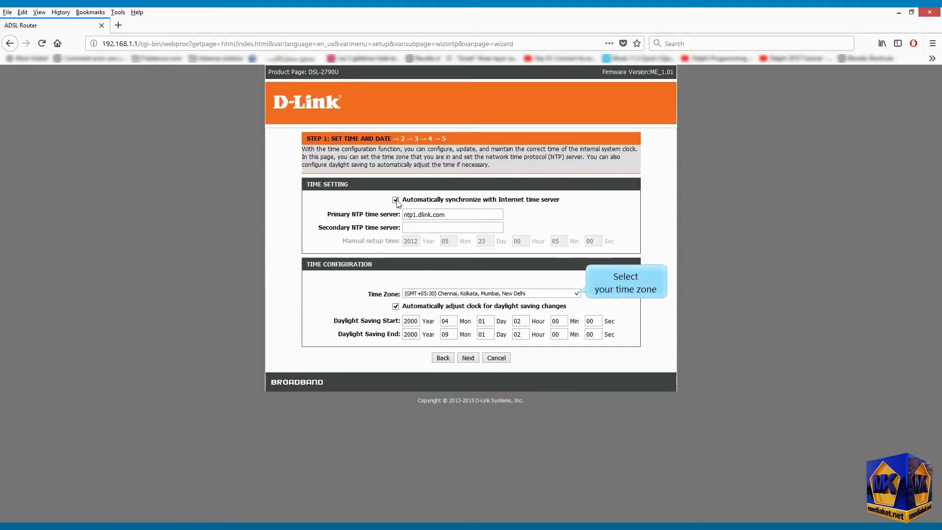
click(467, 358)
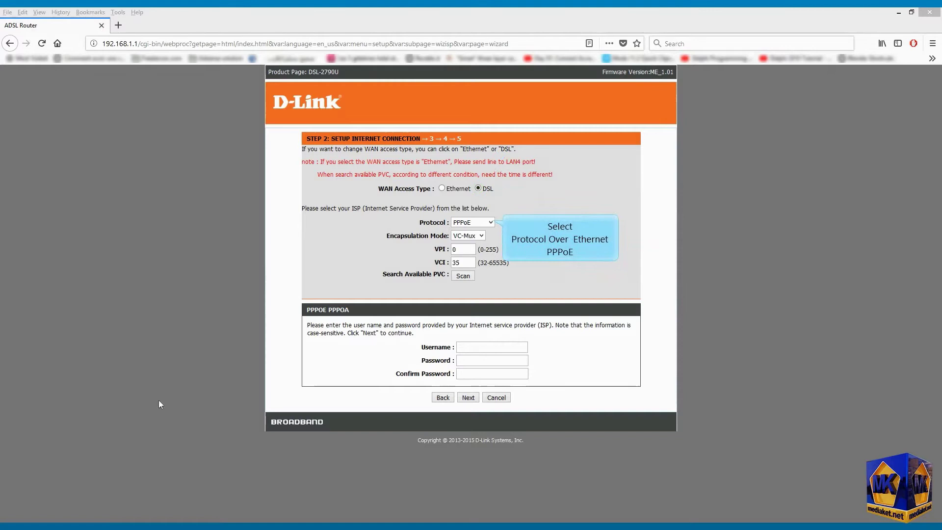
- Keep PPPoE, choose LLC encapsulation, and set VCI 38 and VPI 0
click(491, 222)
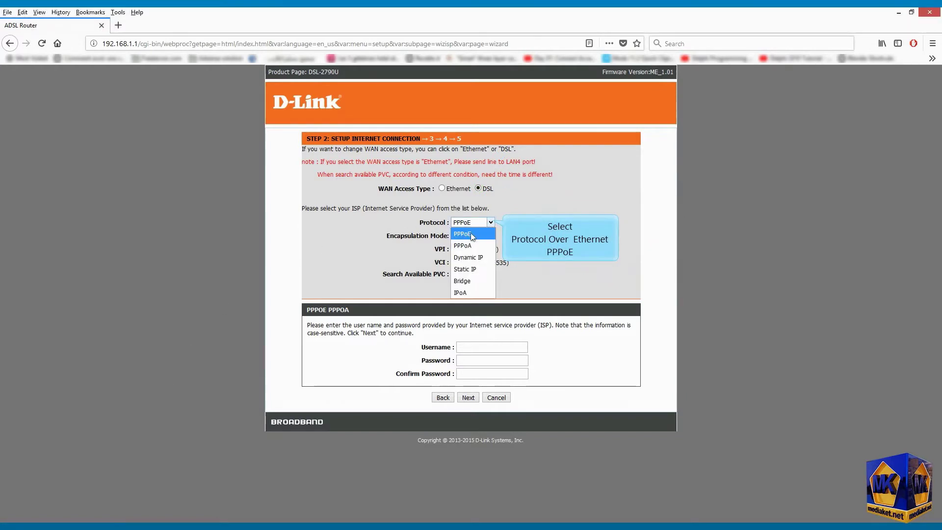
click(473, 238)
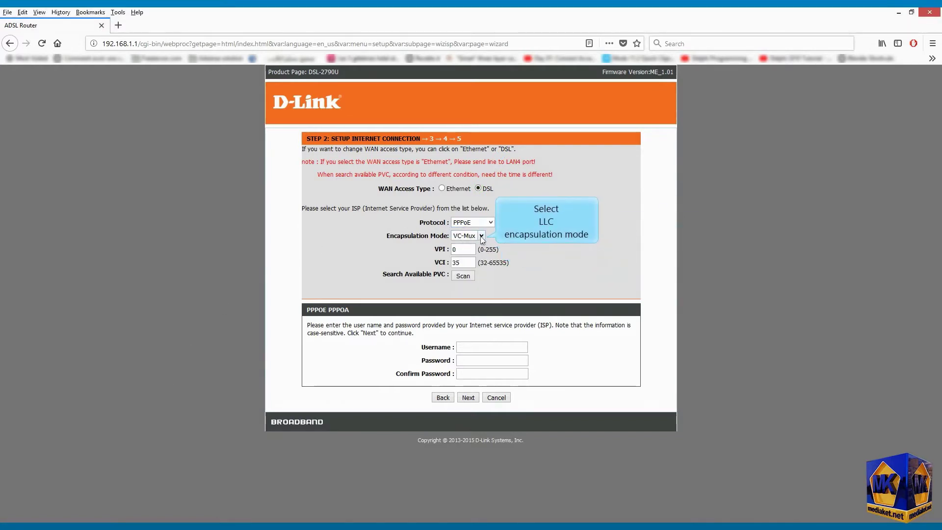
click(482, 236)
click(458, 259)
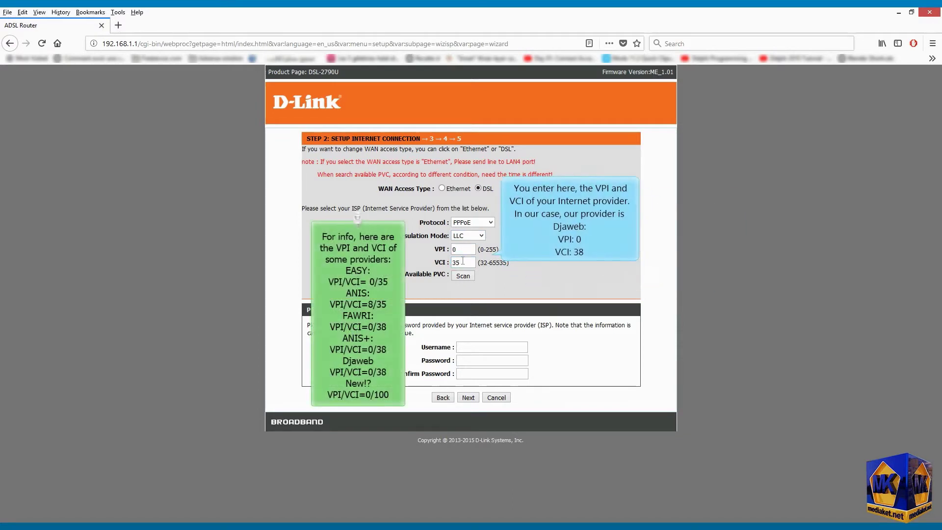
double_click(456, 263)
text(38)
drag(461, 248, 448, 248)
text(0)
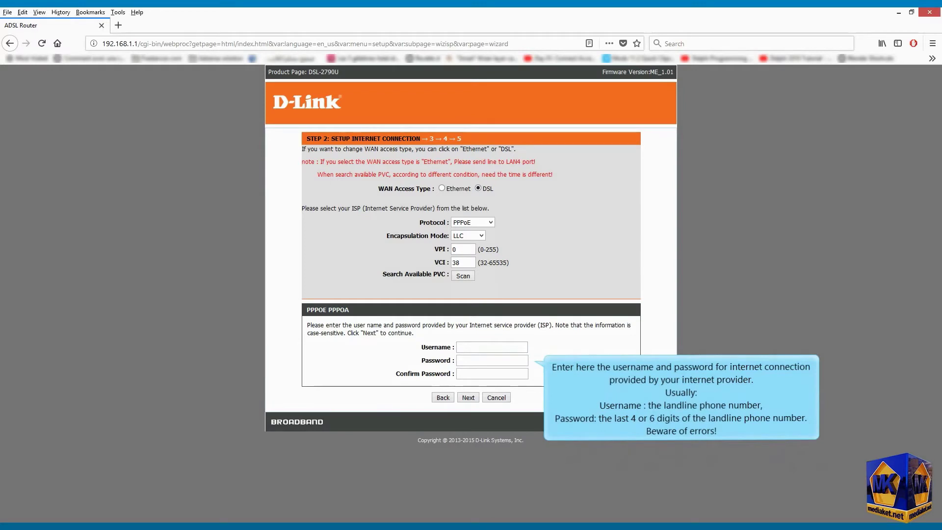
- Enter the ISP username, password and confirmation, then go to wireless setup
click(492, 362)
click(484, 373)
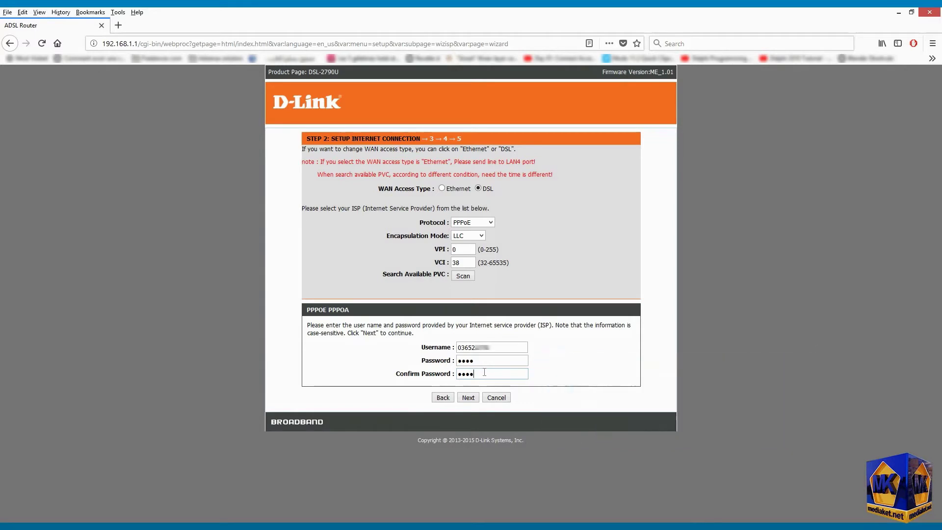
click(468, 397)
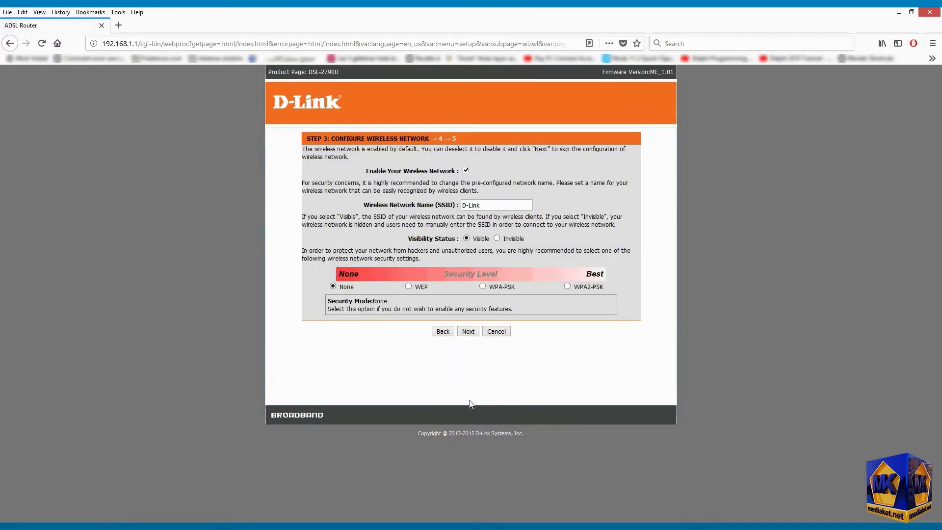
- Keep wireless enabled and rename the network SSID to ABD_WL
click(566, 286)
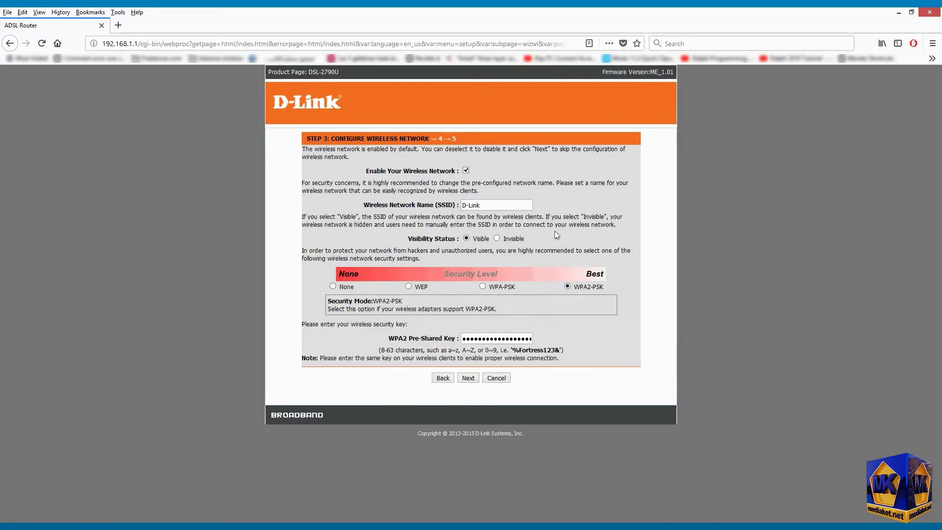
triple_click(505, 205)
click(466, 170)
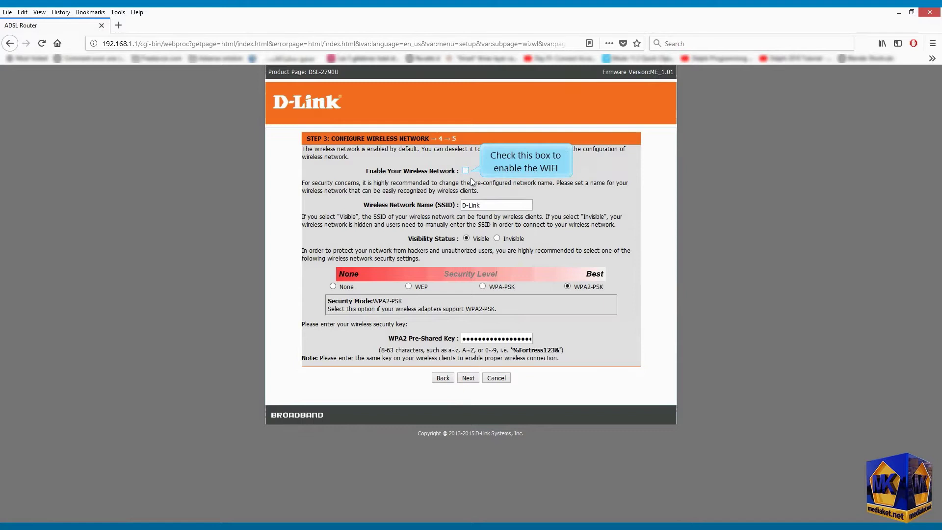
click(465, 170)
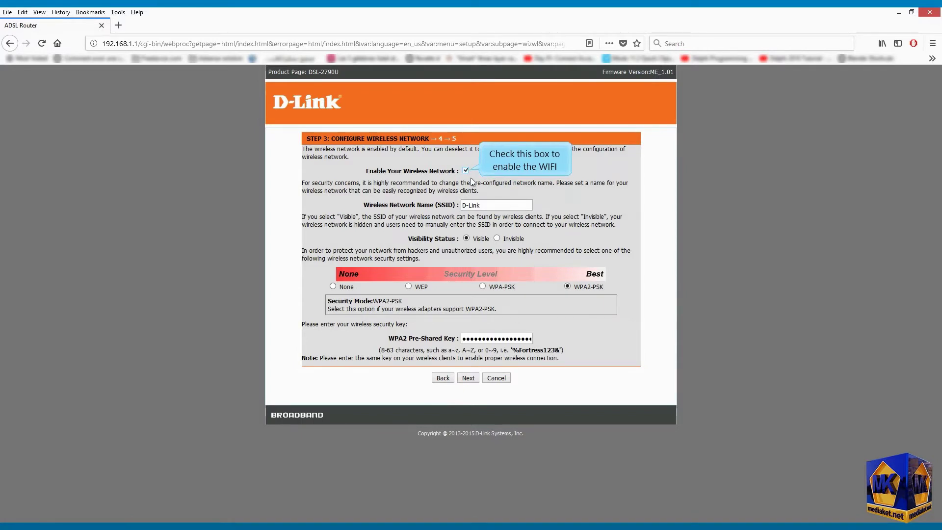
click(491, 206)
key(ctrl+a)
text(M)
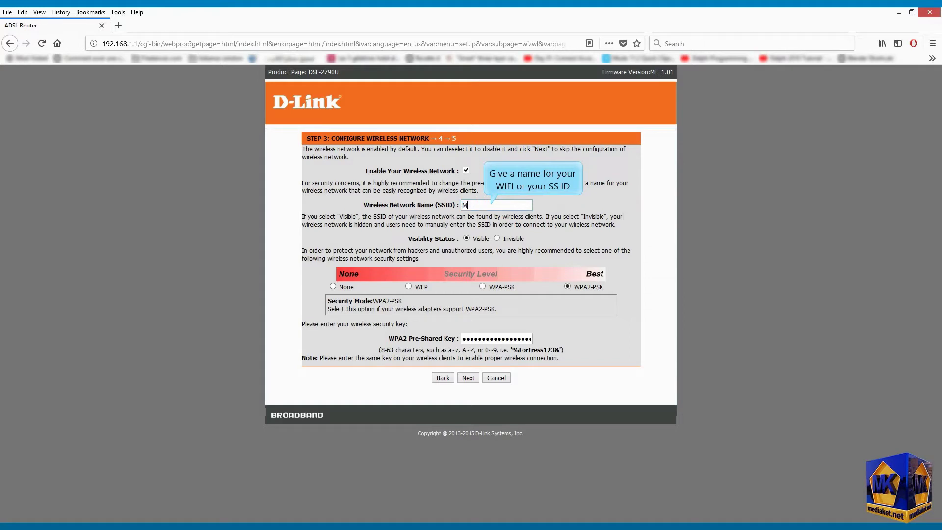
key(BackSpace)
text(ABD_W)
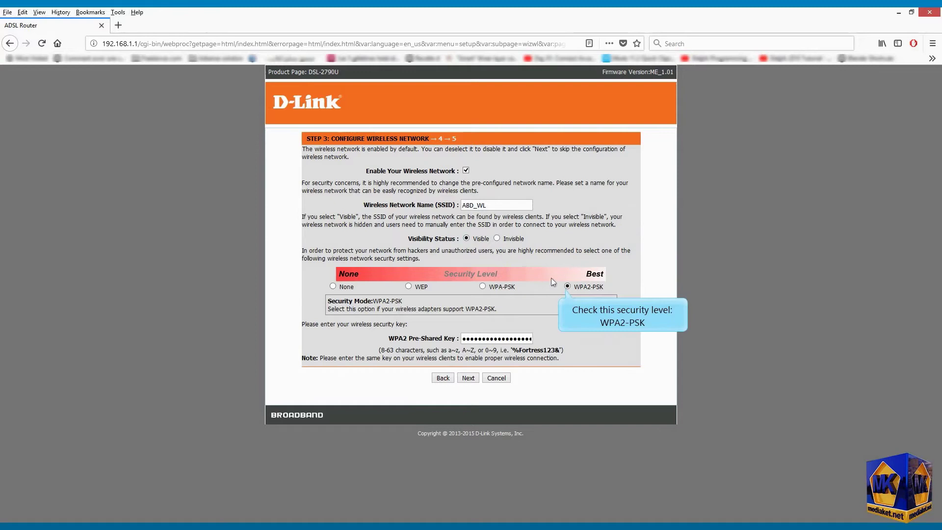
- Secure the network with WPA2-PSK and a new pre-shared key
click(567, 286)
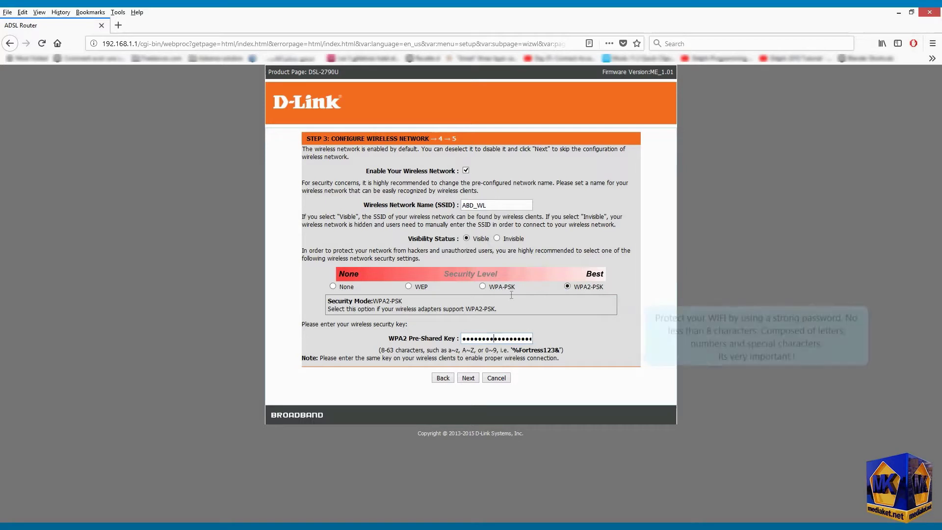
click(482, 342)
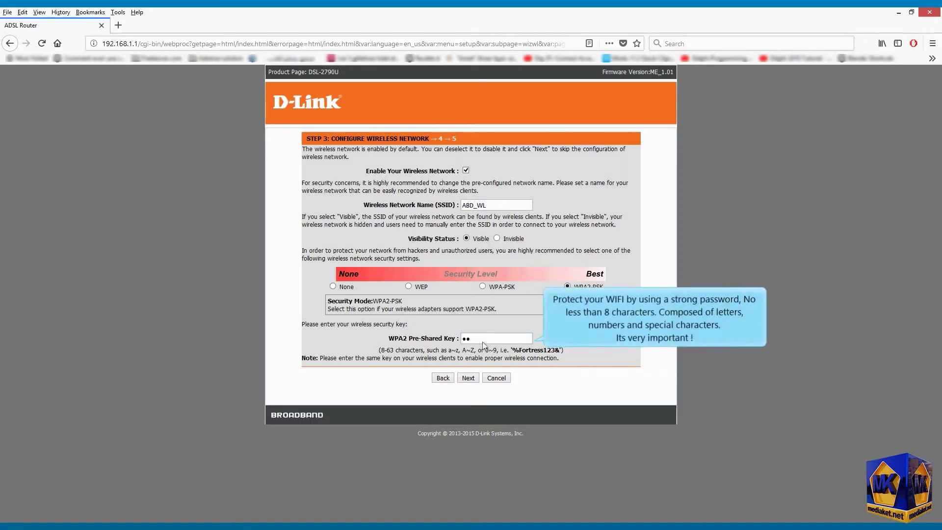
text(************)
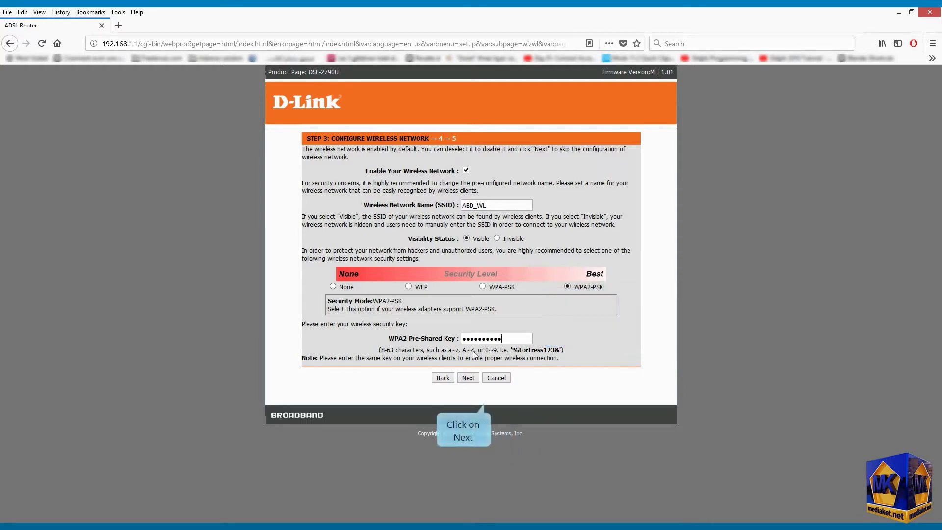
- On Step 4, enter the current admin password, then the new password and its confirmation
click(470, 379)
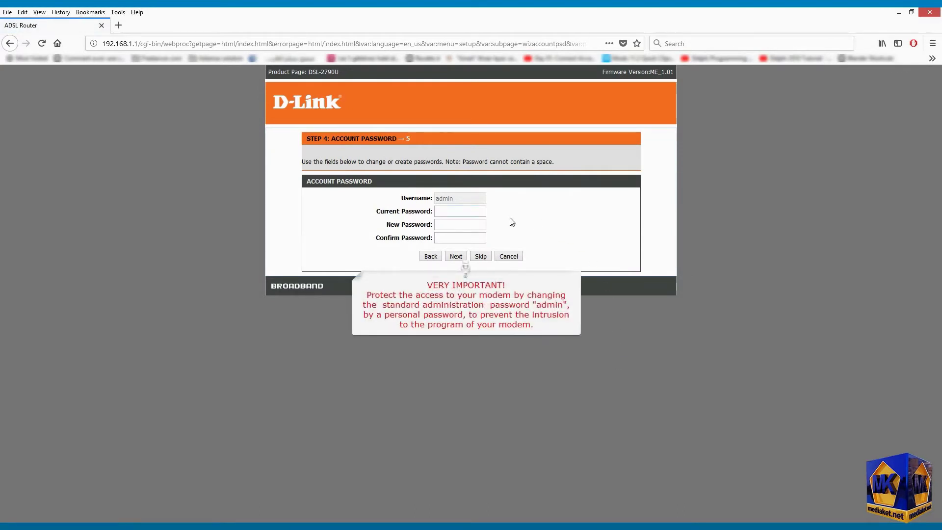
click(465, 213)
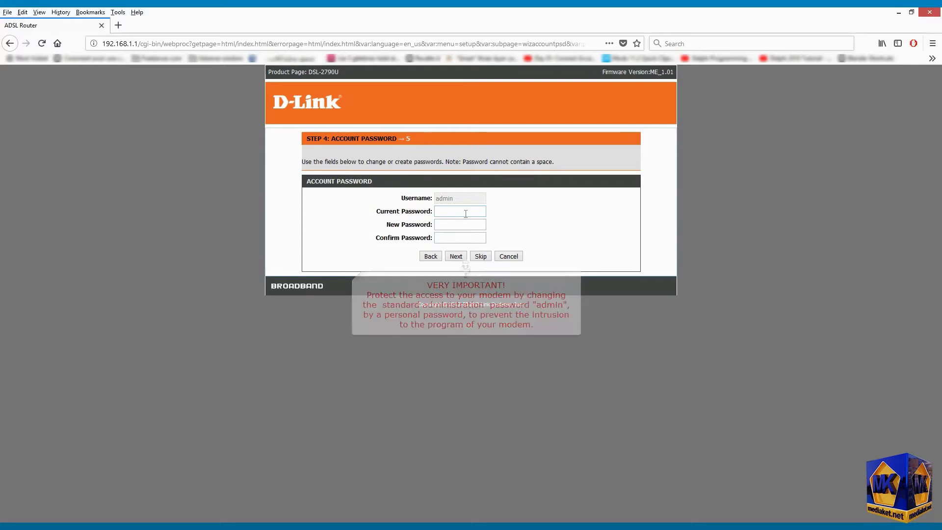
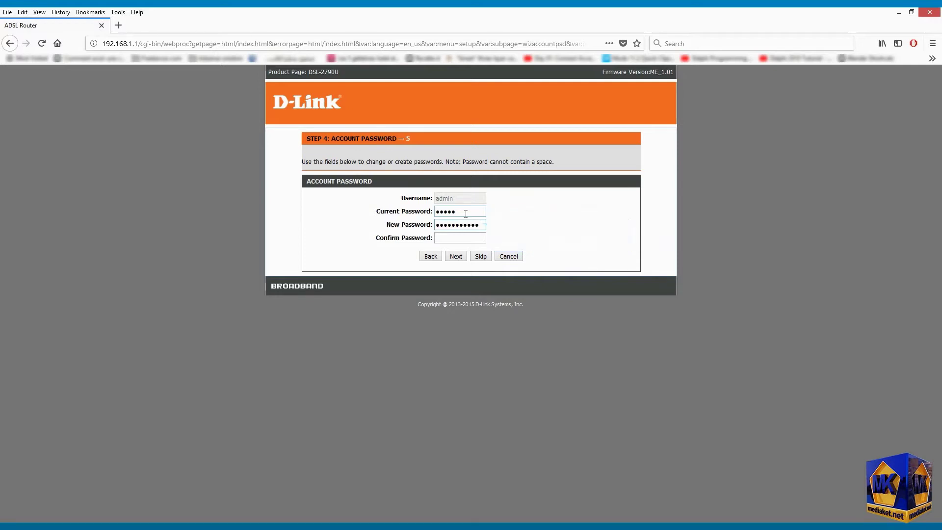
key(Tab)
text(••)
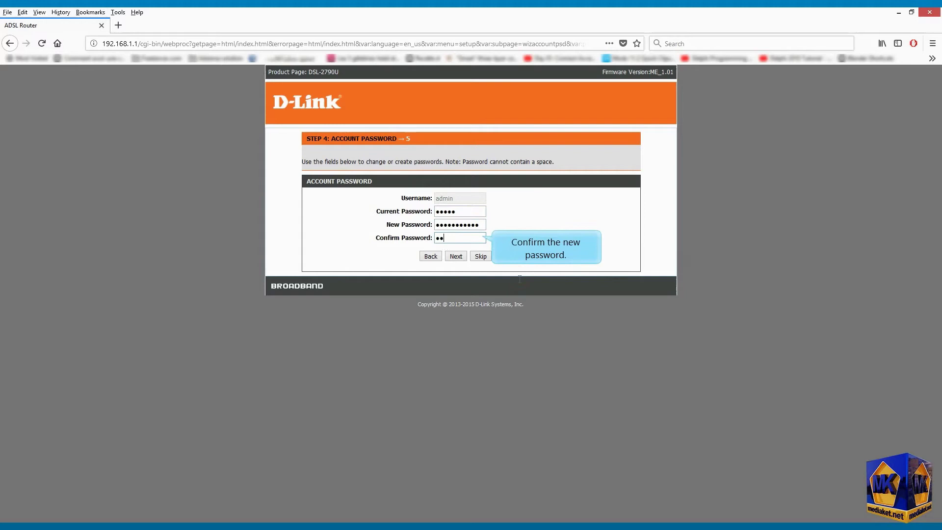
text(•••••••••)
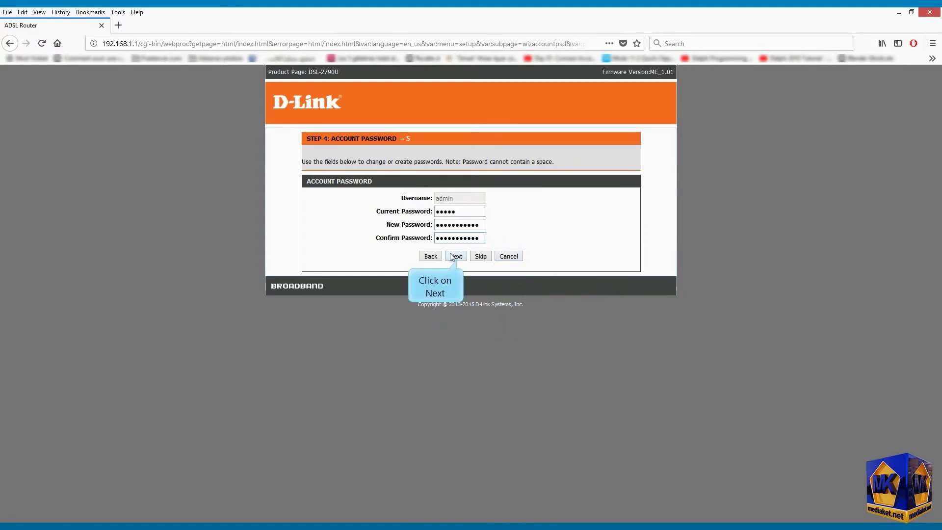
- Advance to the Step 5 summary and apply the wizard settings
click(452, 254)
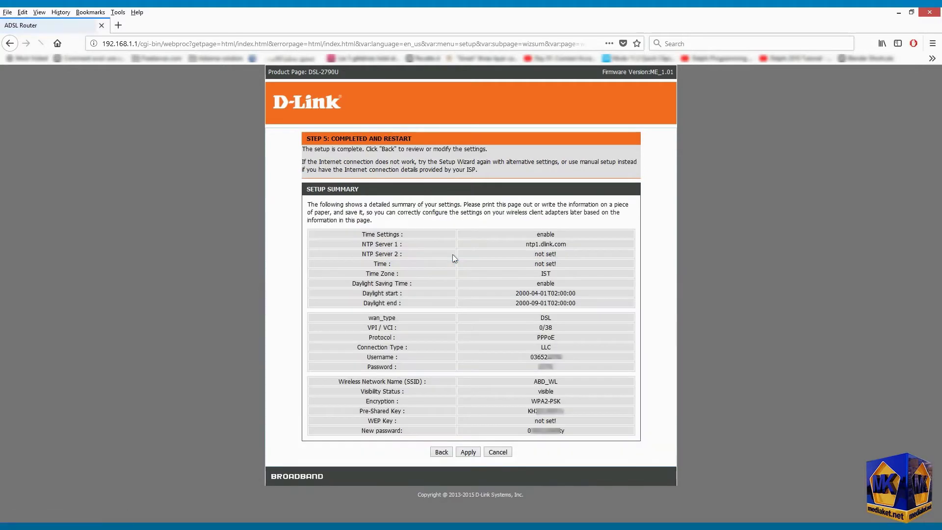
click(470, 454)
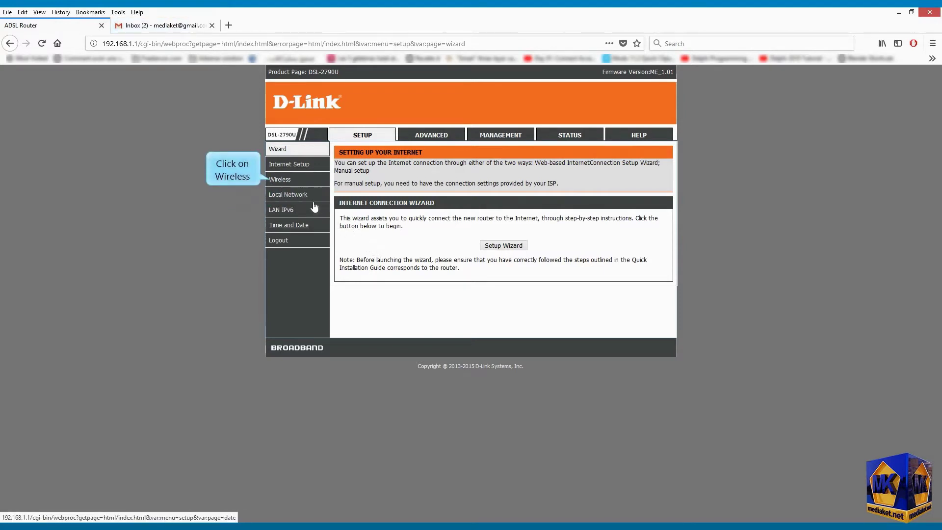
- Uncheck Enabled in the Wireless advanced WPS Setting and apply
click(286, 183)
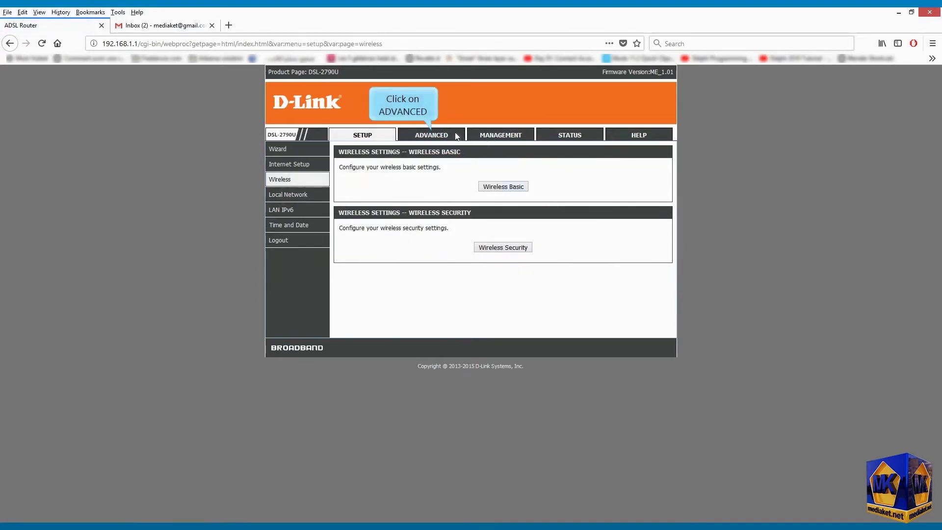
click(437, 136)
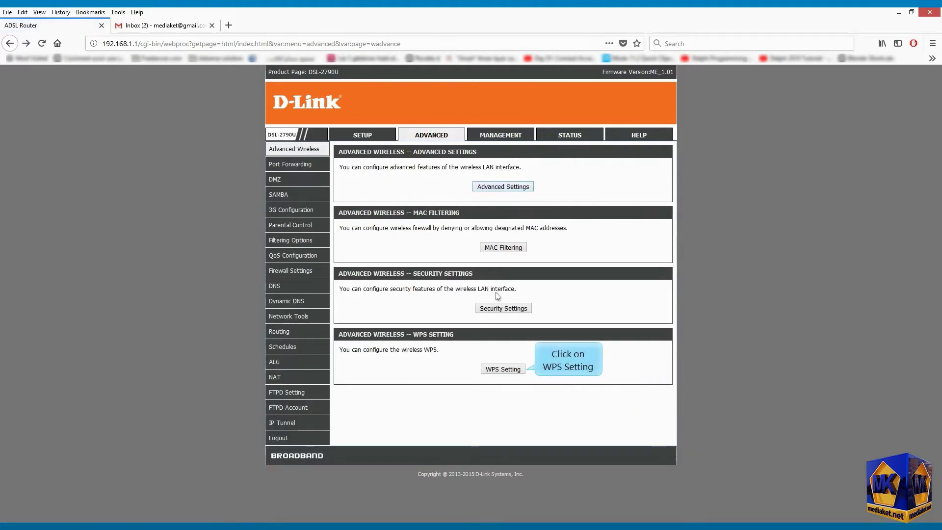
click(502, 370)
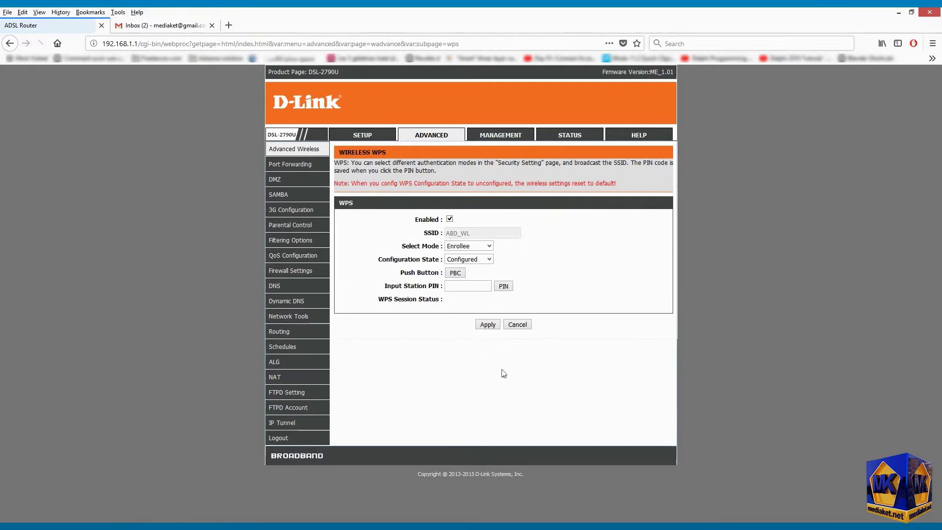
click(449, 219)
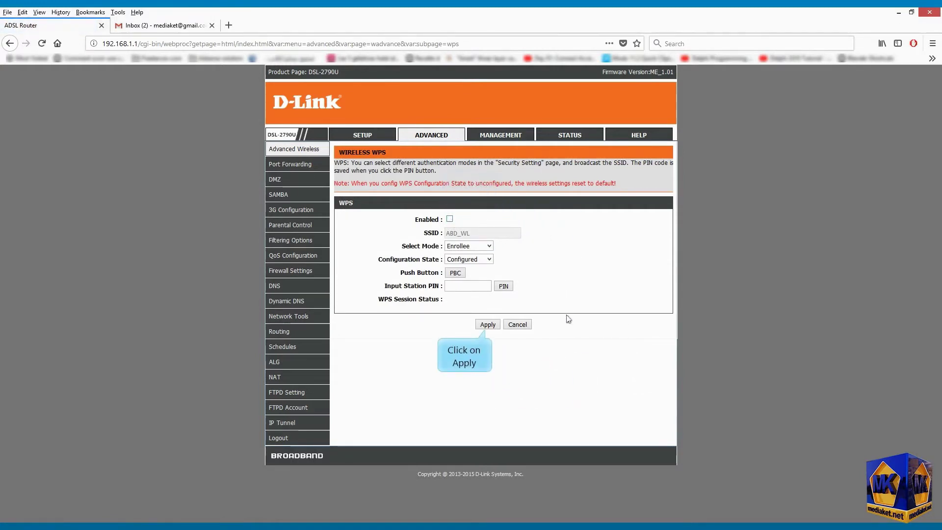
click(488, 326)
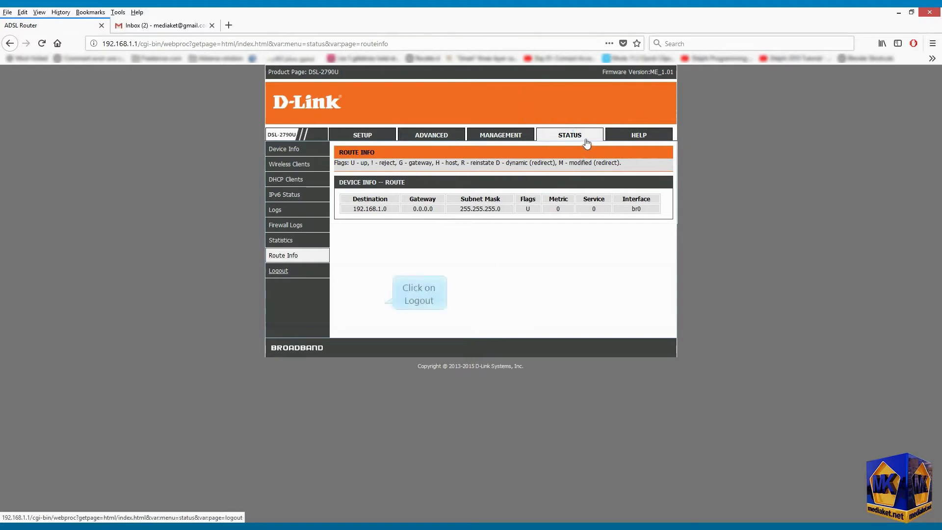
- Log out of the router and dismiss the 'Logout success' alert
click(283, 271)
click(503, 182)
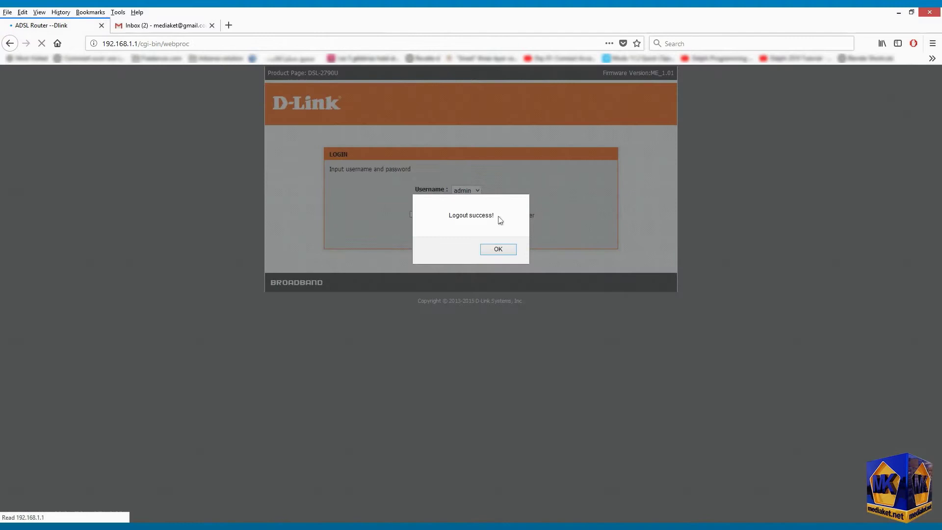
click(498, 249)
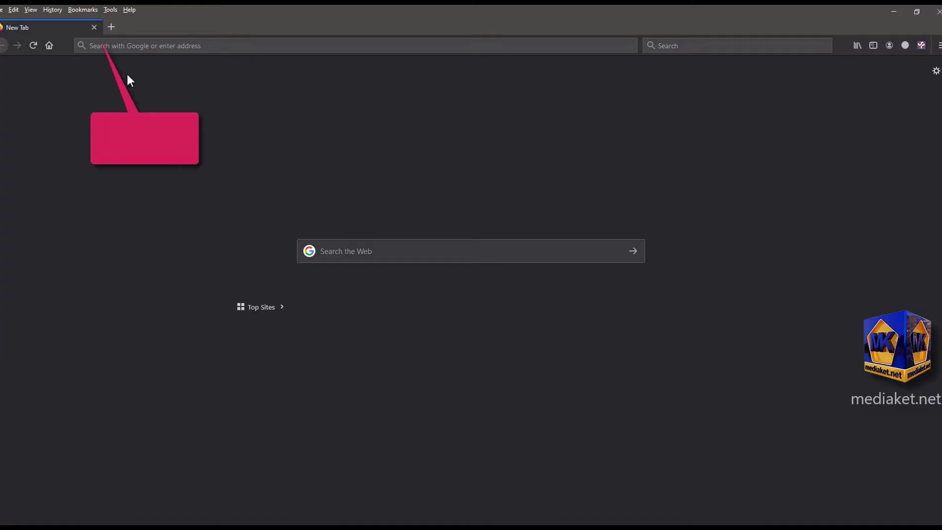
- Reload 192.168.1.1 and sign back in to the router
click(117, 47)
text(192.1)
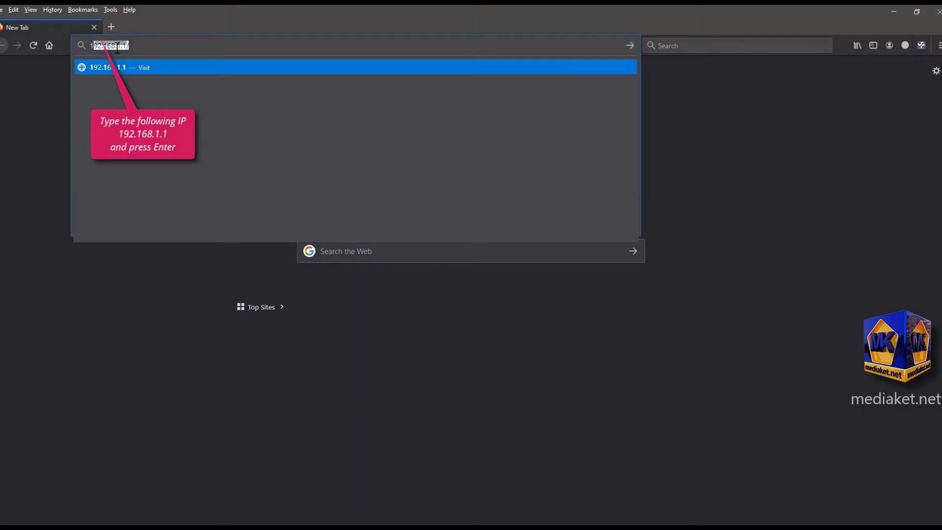
text(68.1.1)
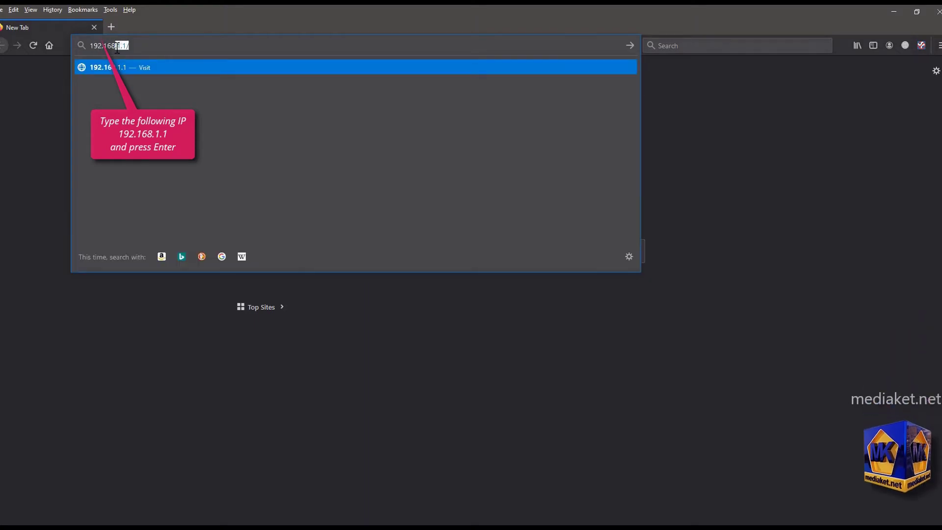
key(Return)
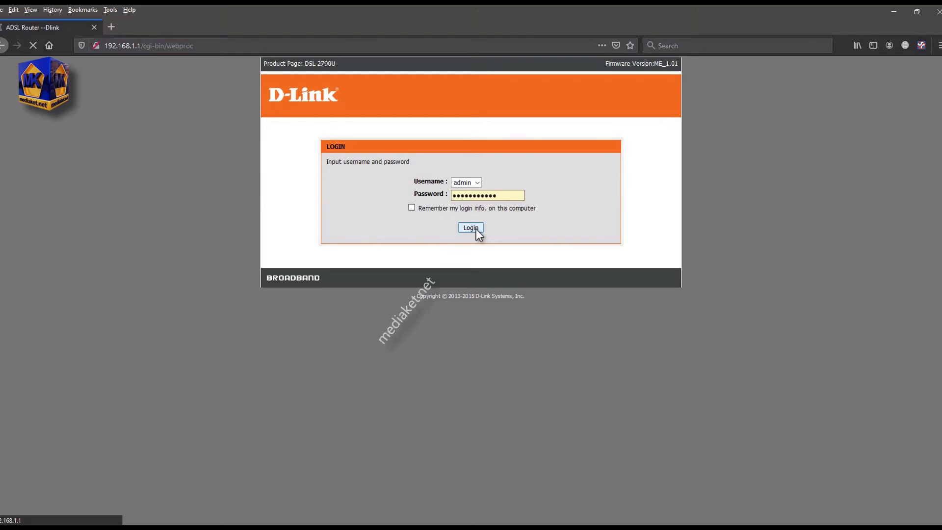
click(471, 228)
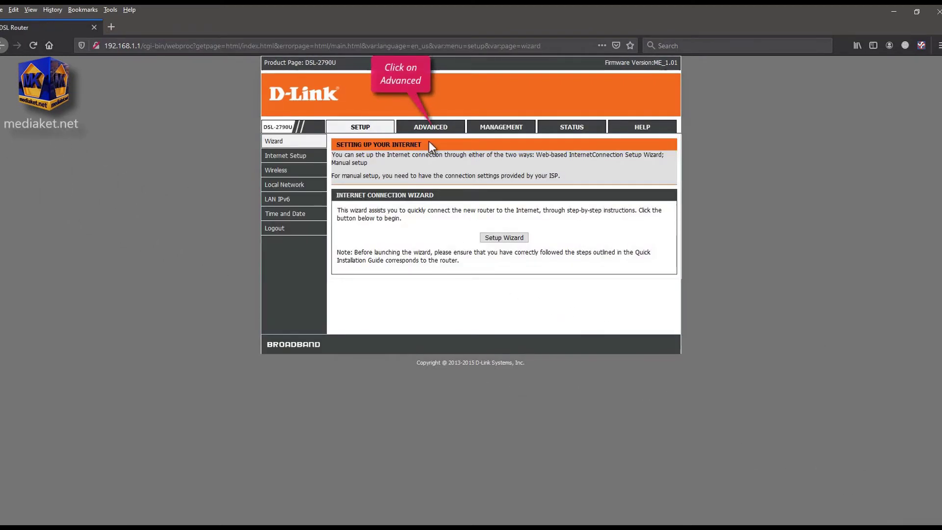
- Go to the ADVANCED tab and open the empty Port Forwarding page
click(433, 128)
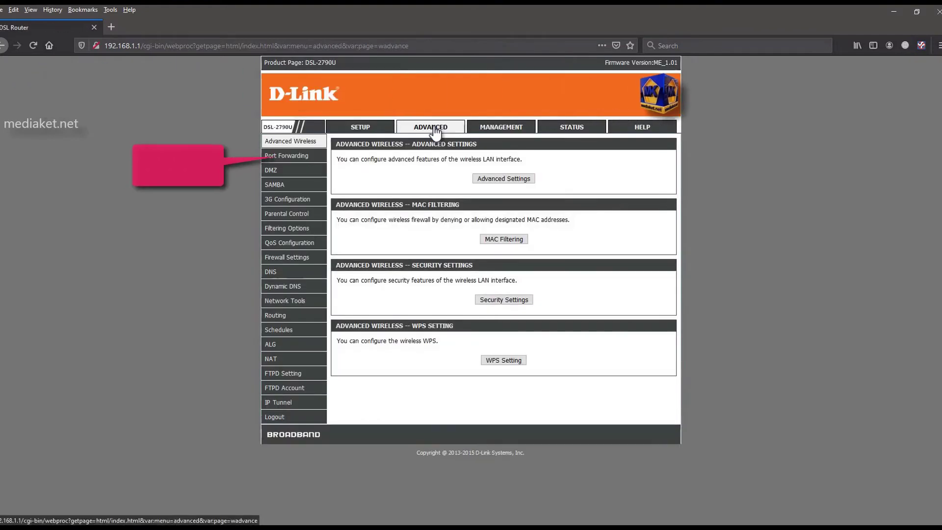
click(287, 156)
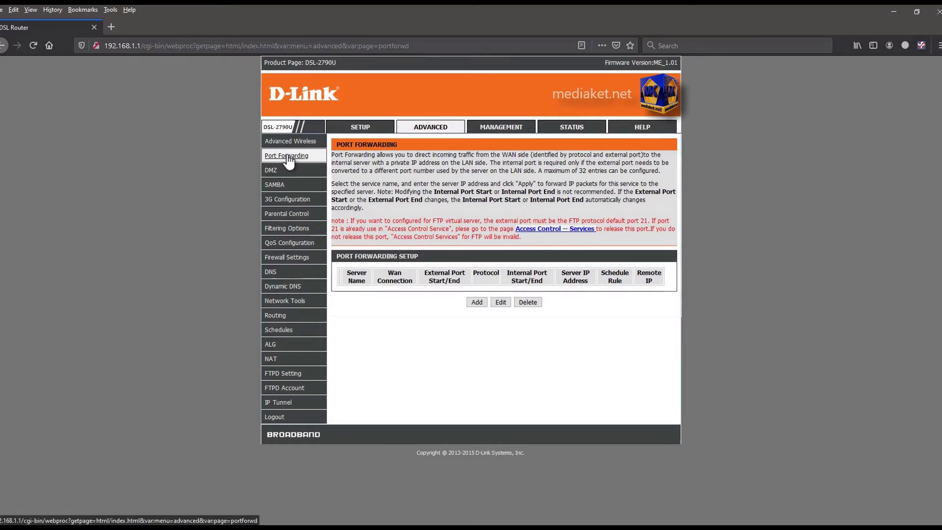
- Add a Battlefield Communicator rule on PVC:0/38 forwarding port 47624 TCP/UDP to 192.168.1.2
click(476, 302)
scroll(778, 323, down, 2)
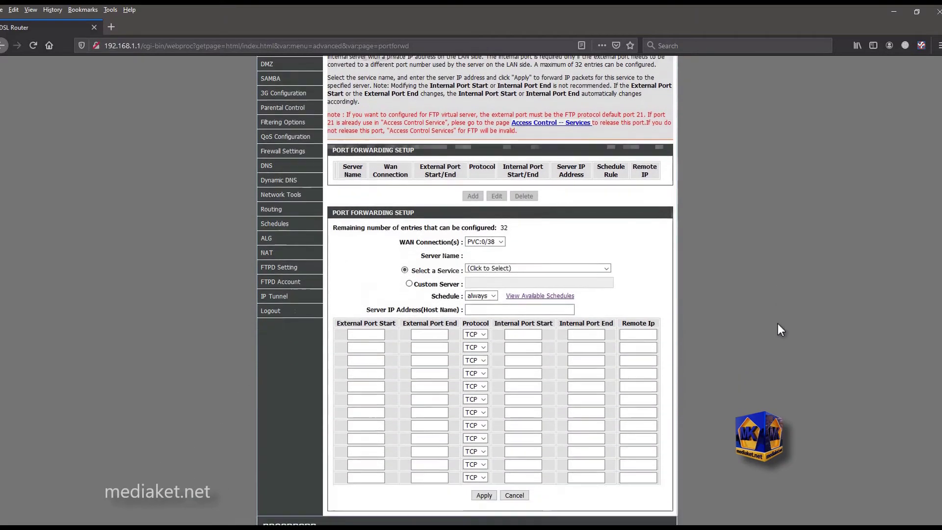
scroll(778, 325, down, 1)
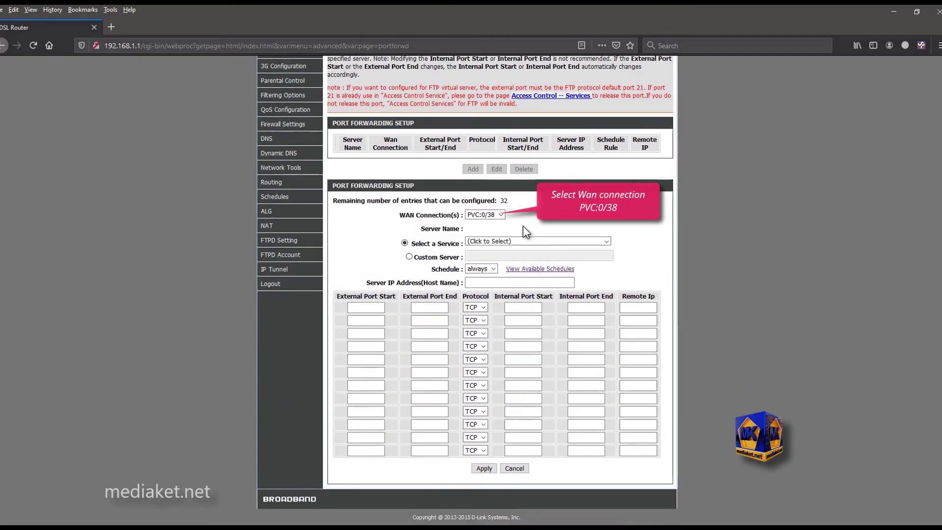
click(501, 214)
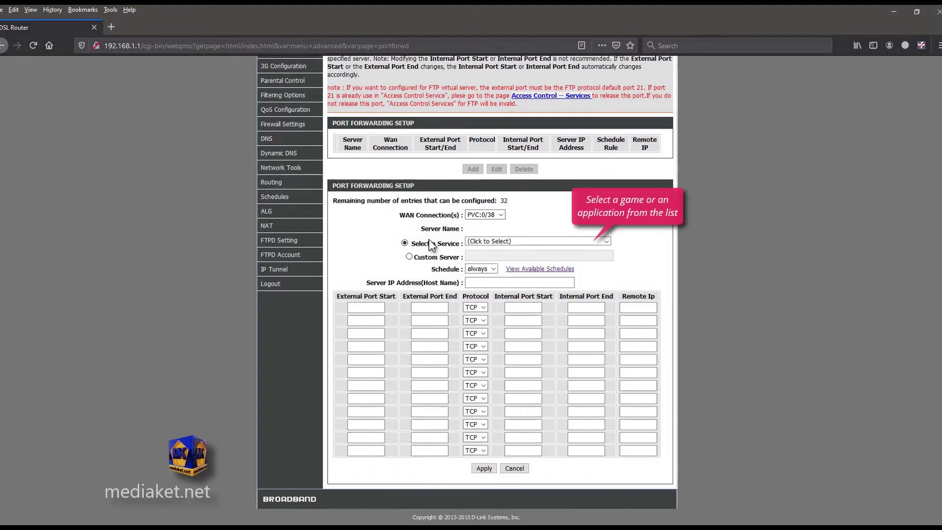
click(514, 239)
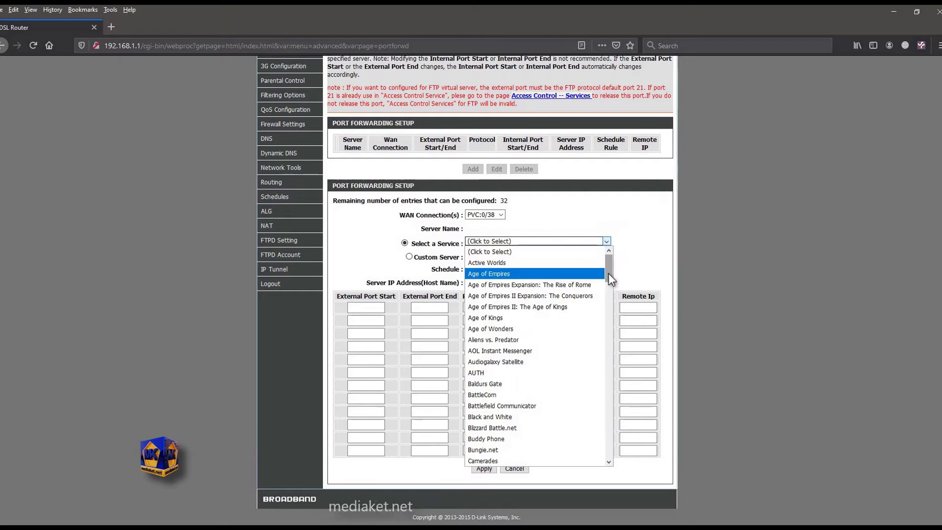
mouse_move(609, 269)
mouse_down()
mouse_move(614, 354)
mouse_move(618, 257)
mouse_up()
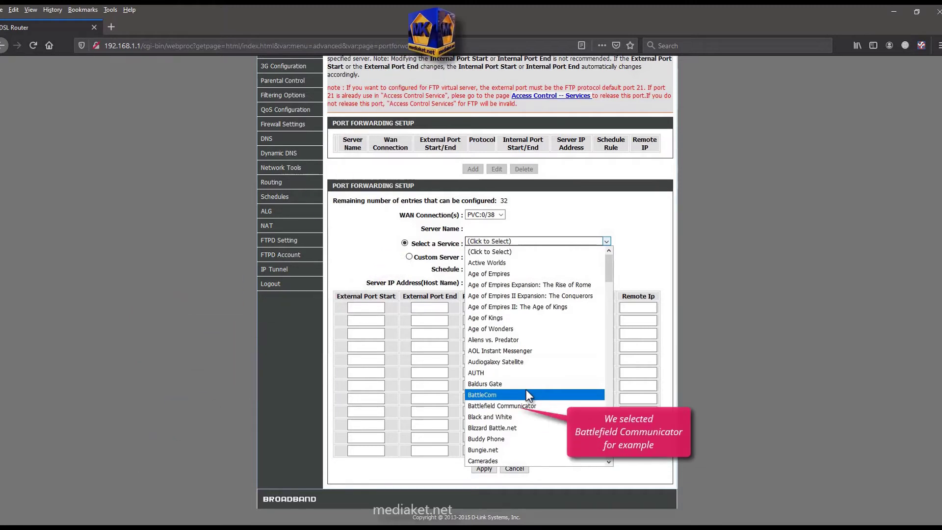
click(528, 406)
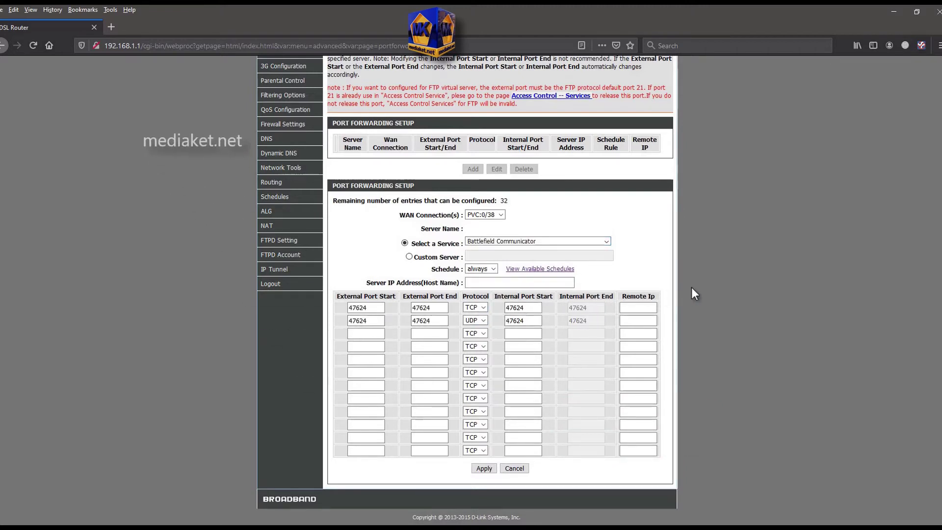
click(468, 283)
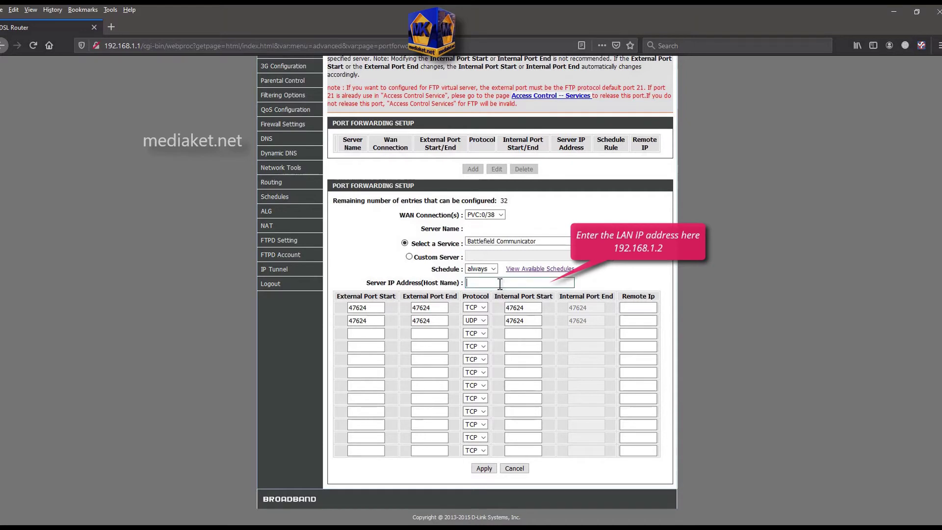
text(192.168.1.2)
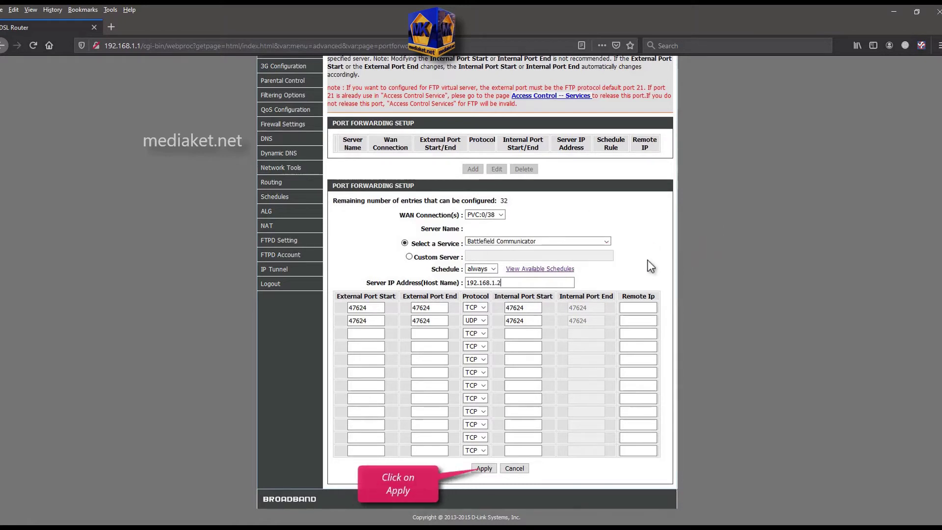
click(484, 468)
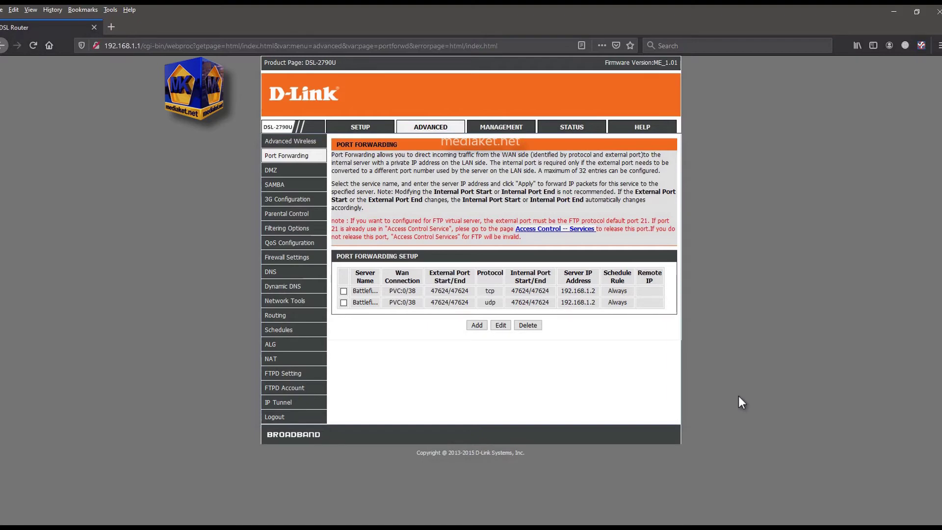
- Start a new Custom Server rule named 'Call of duty 4' targeting 192.168.1.2
click(475, 325)
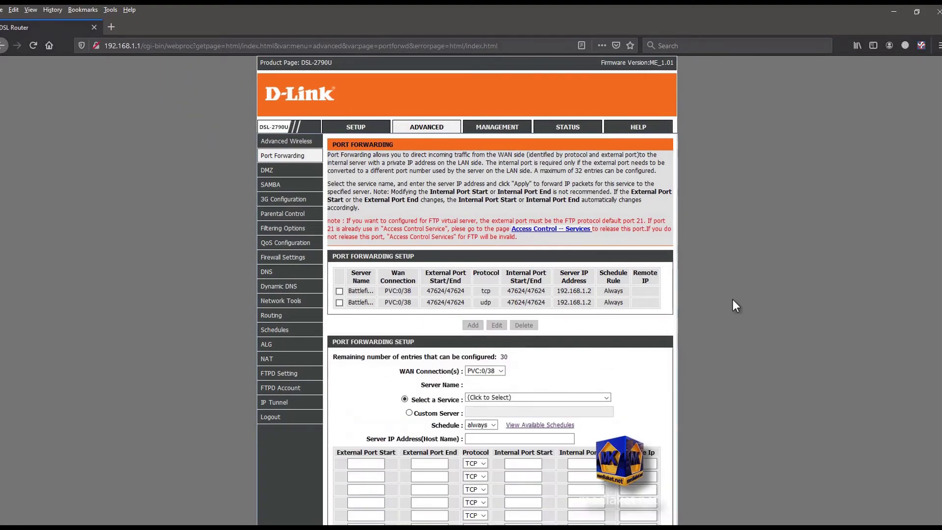
scroll(741, 300, down, 3)
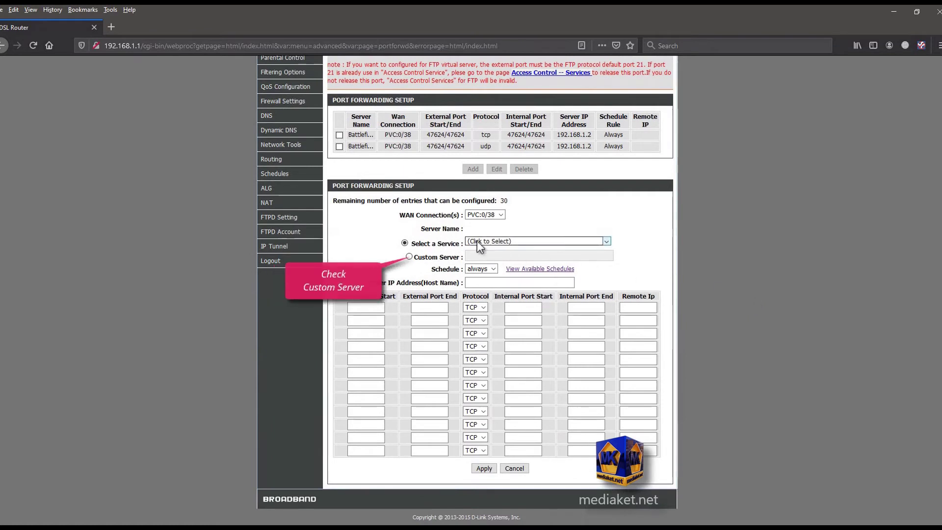
click(409, 256)
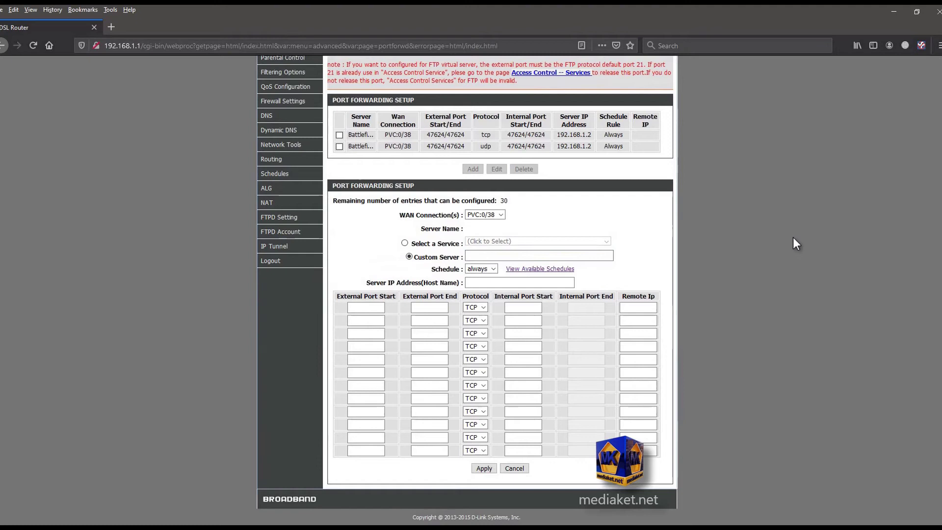
text(Call o)
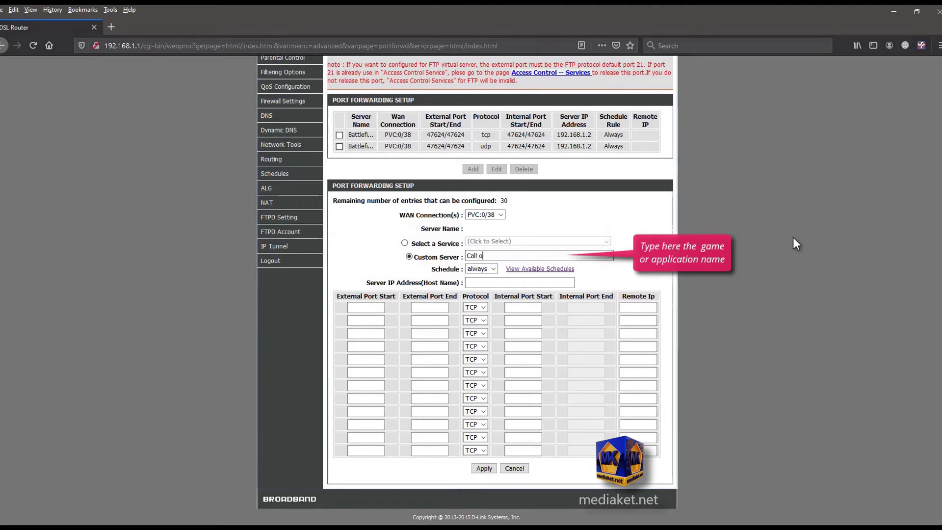
text(f duty 4)
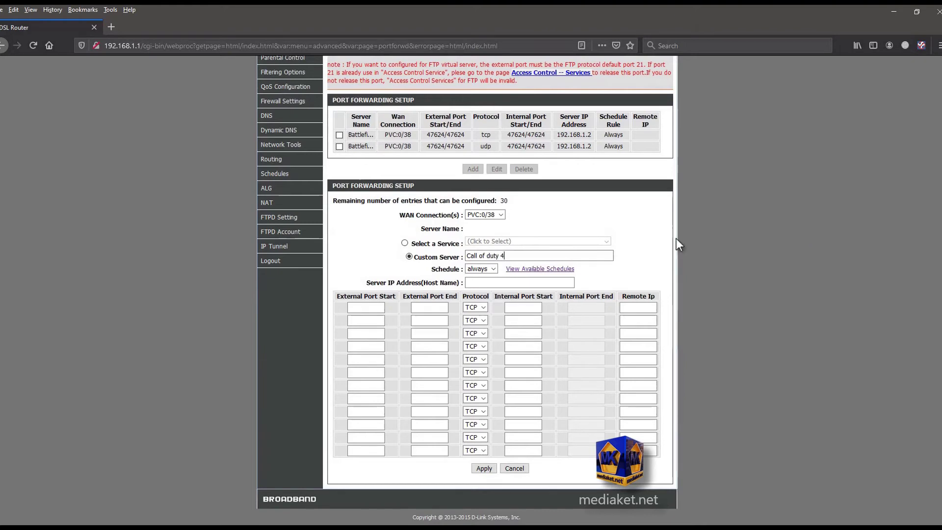
click(523, 282)
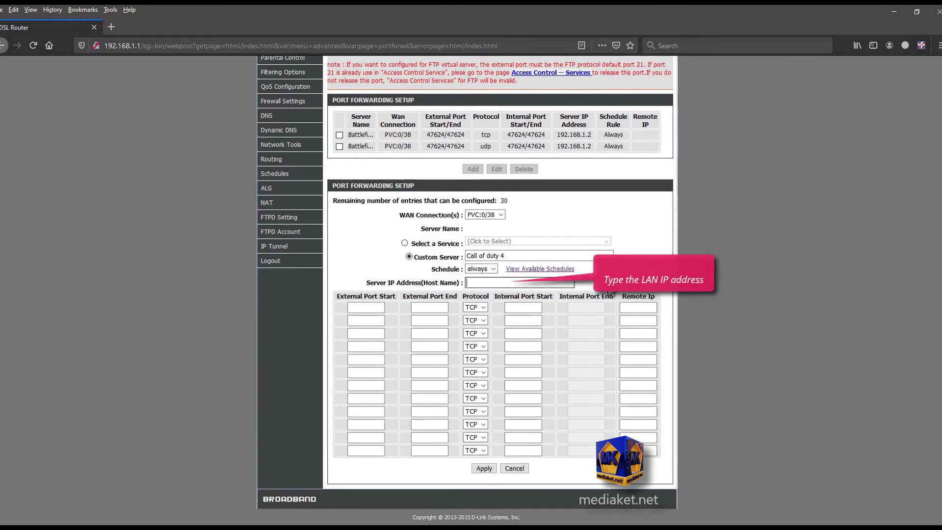
text(19)
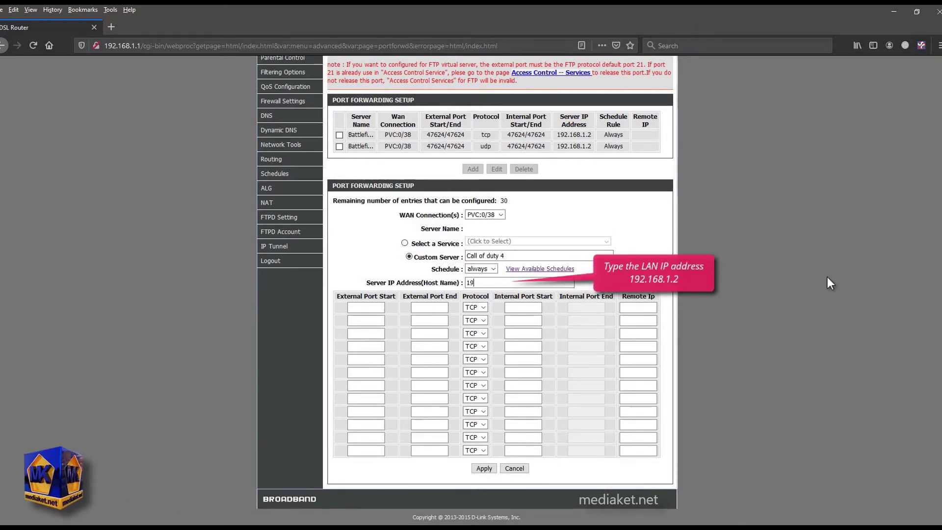
text(2.168.)
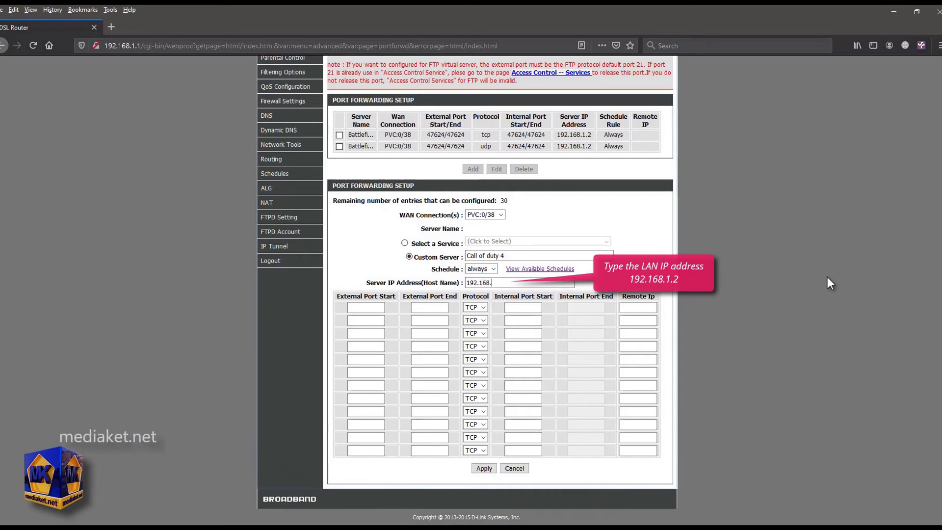
text(1.2)
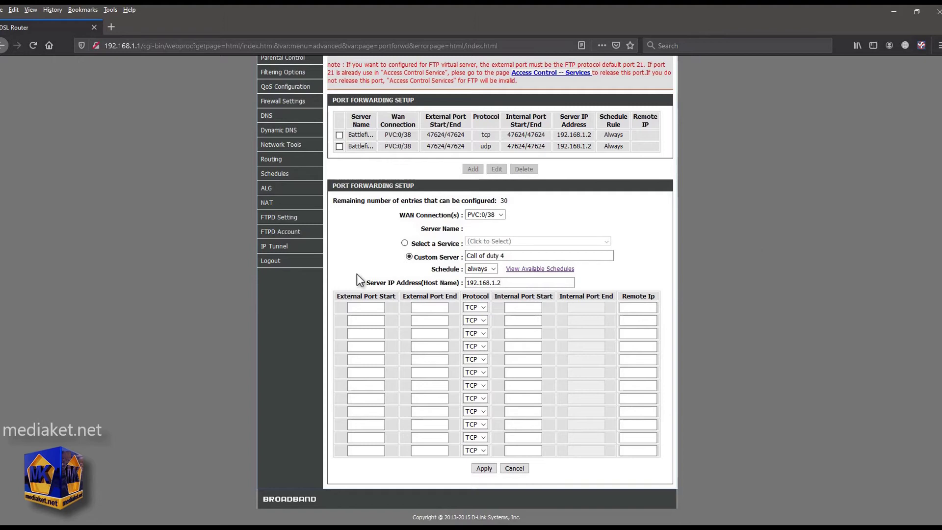
- Enter port 28960 in two rows, with the first as TCP and the second as UDP
click(366, 307)
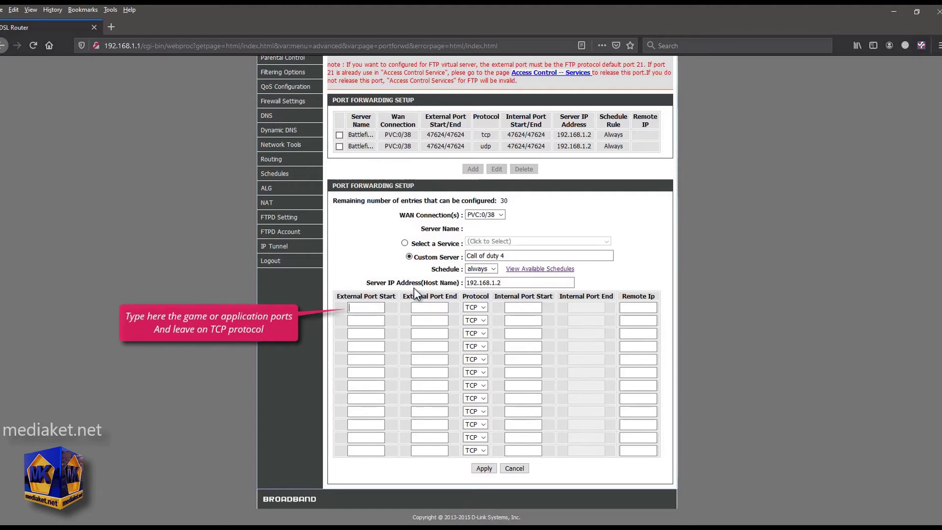
text(28960)
click(434, 308)
click(366, 321)
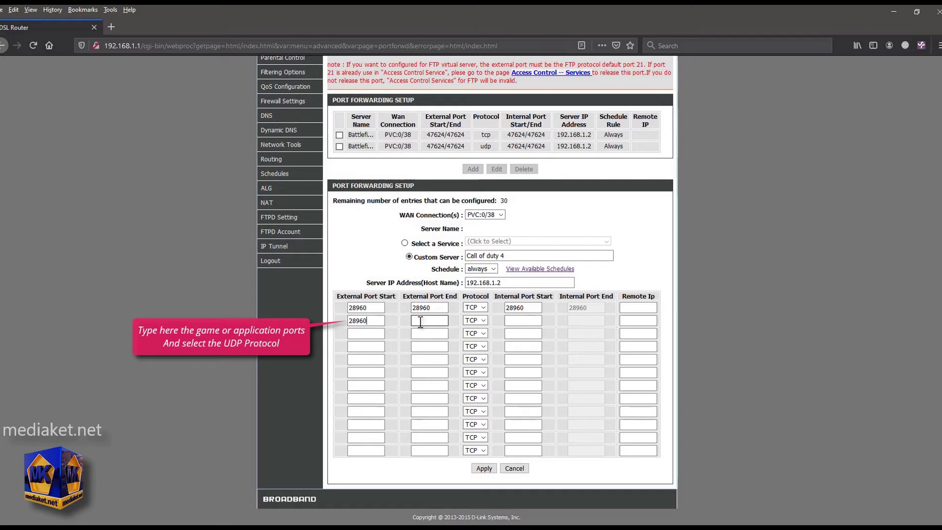
click(436, 321)
text(28)
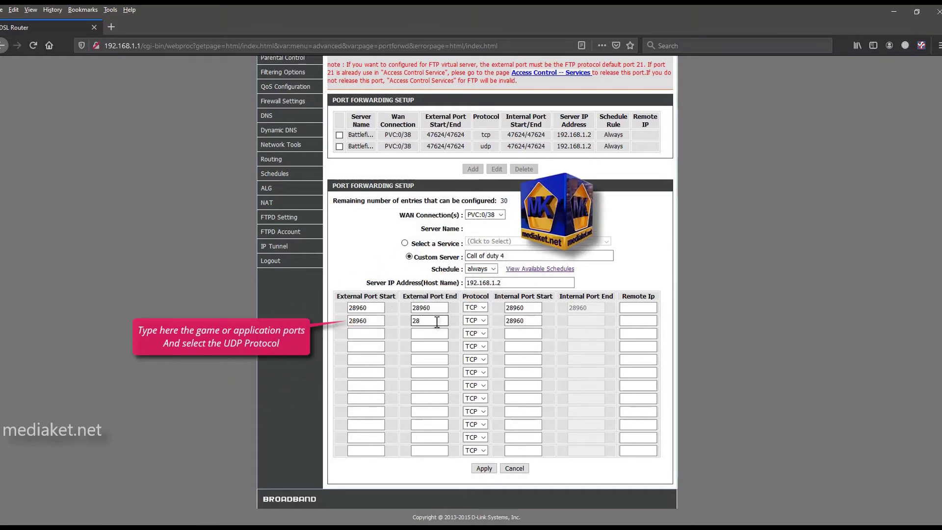
text(960)
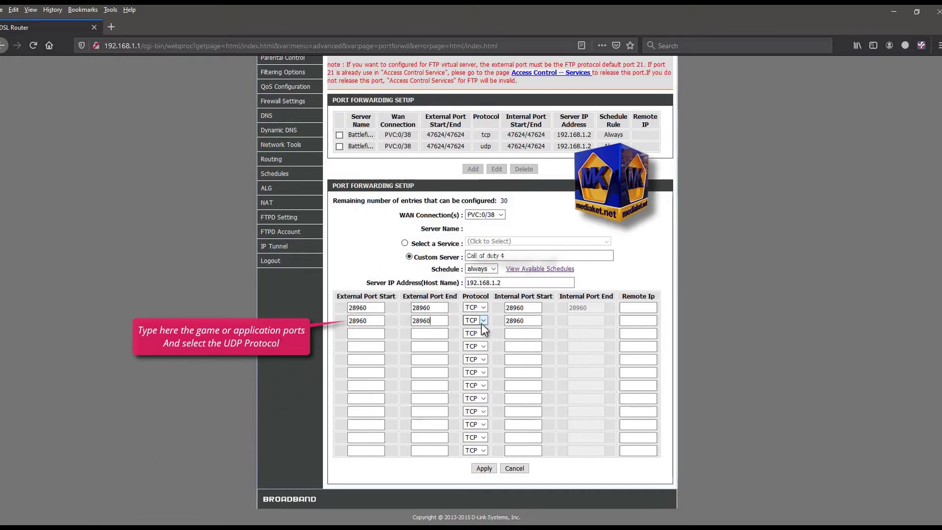
click(483, 321)
click(475, 345)
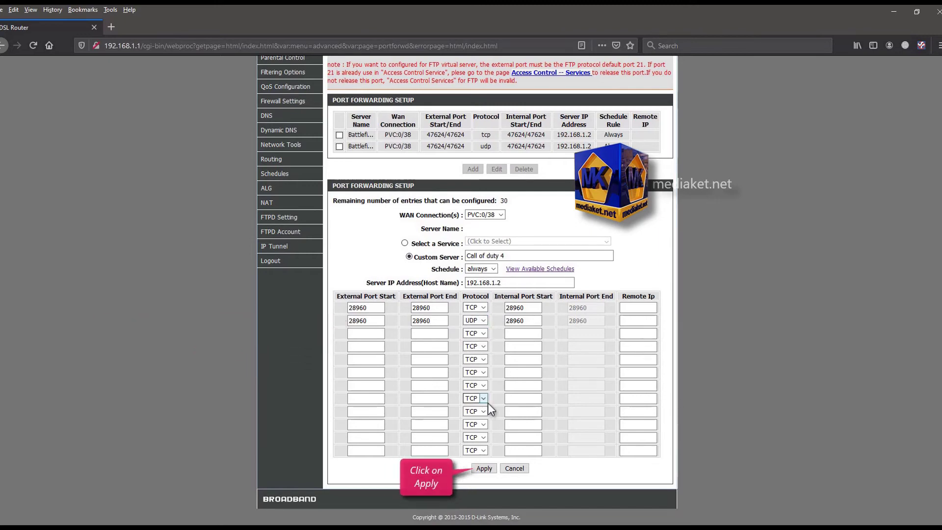
- Apply the Call of duty 4 port 28960 forwarding rule
click(485, 468)
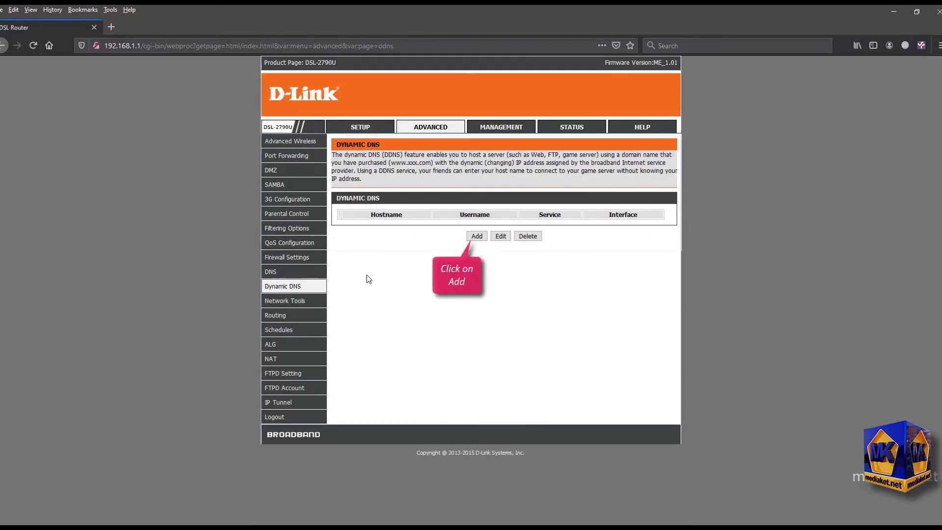
click(476, 237)
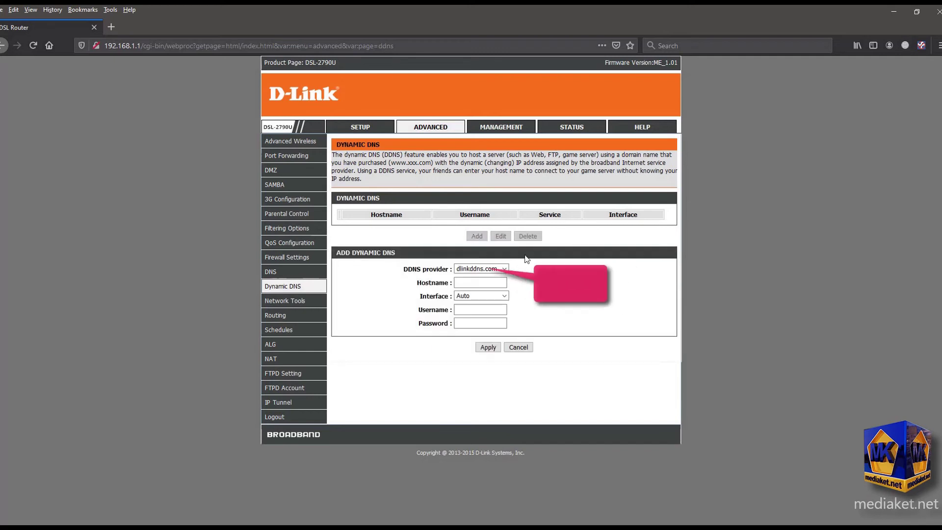
click(502, 271)
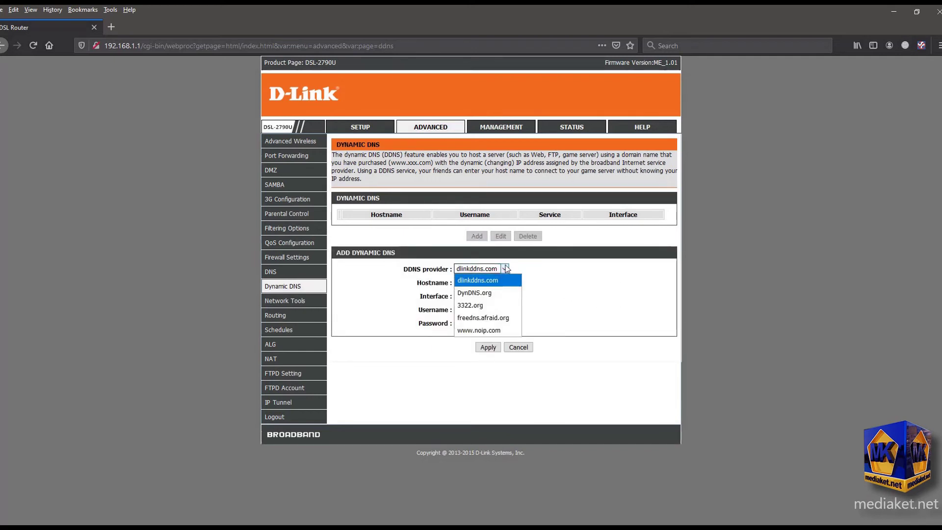
click(489, 331)
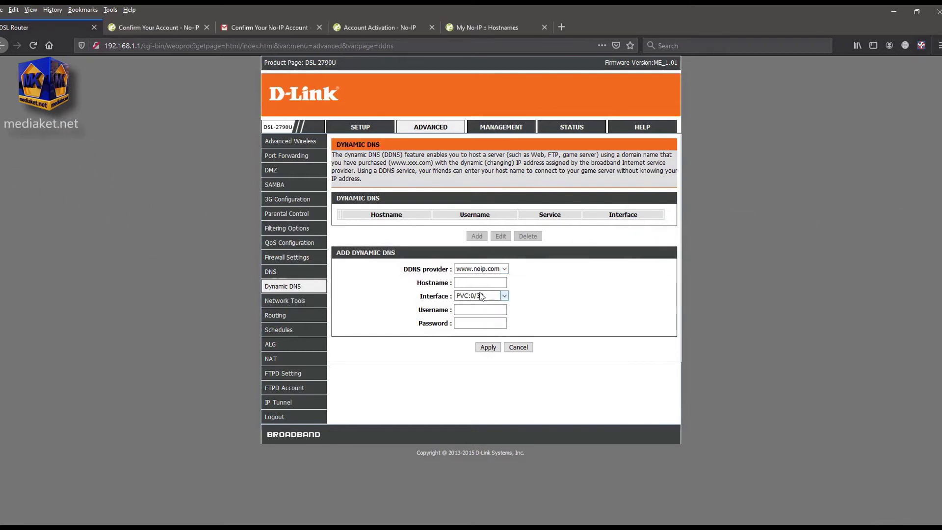
click(479, 283)
right_click(477, 285)
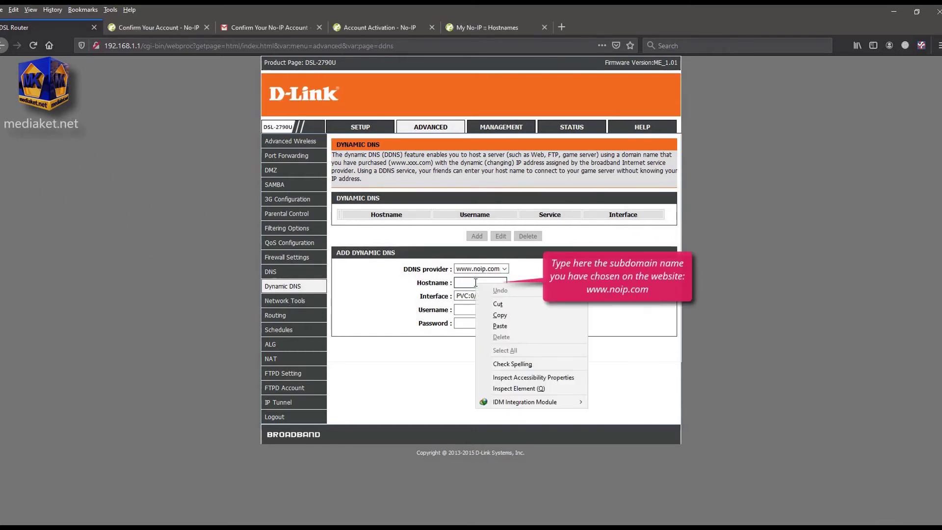
click(500, 327)
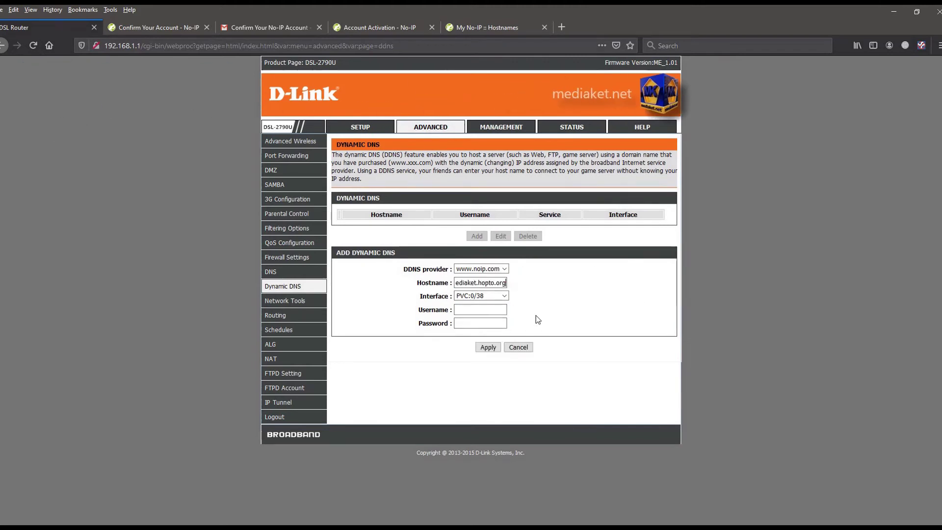
click(492, 308)
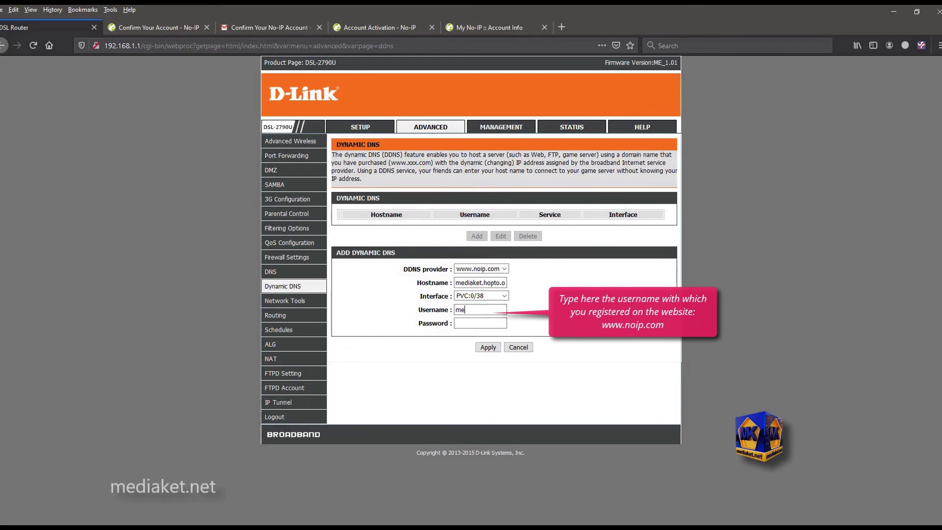
text(mediaket)
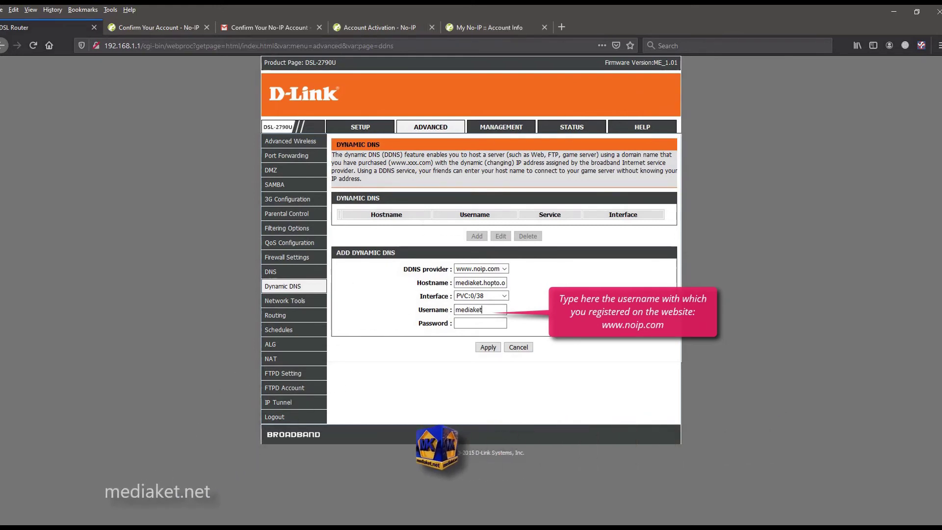
text(-ga)
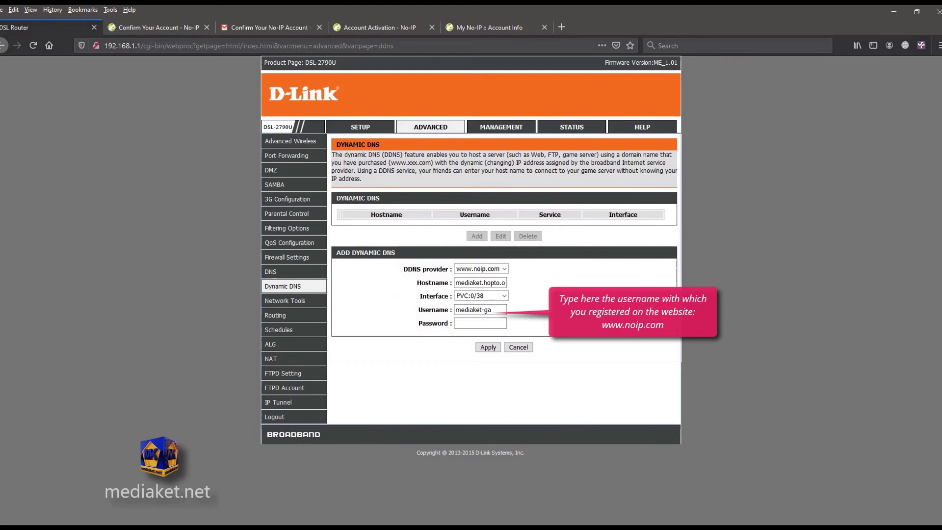
text(mes)
click(479, 323)
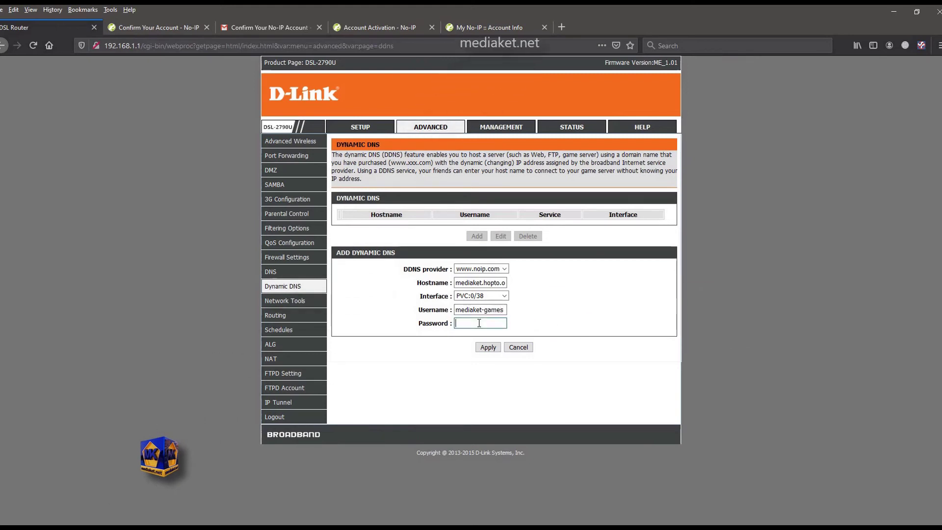
text(••)
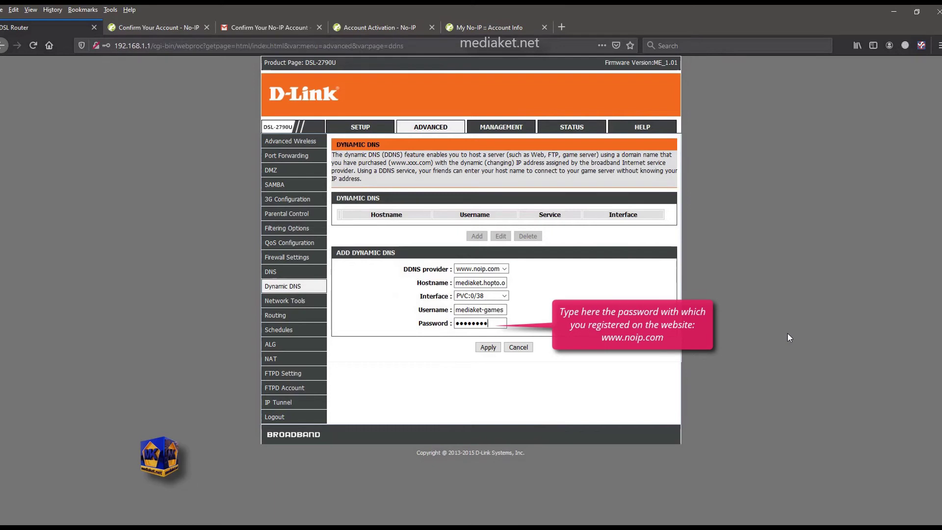
text(••)
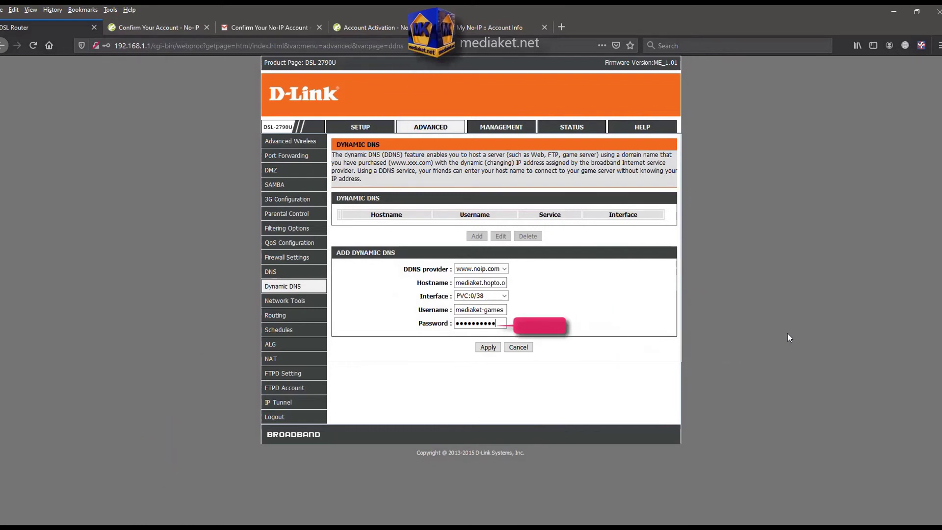
click(488, 348)
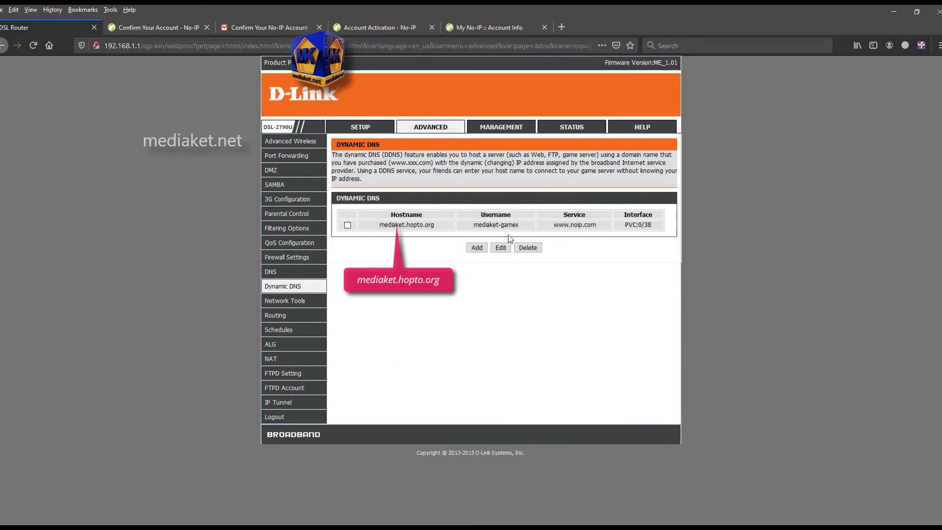
drag(380, 230, 521, 226)
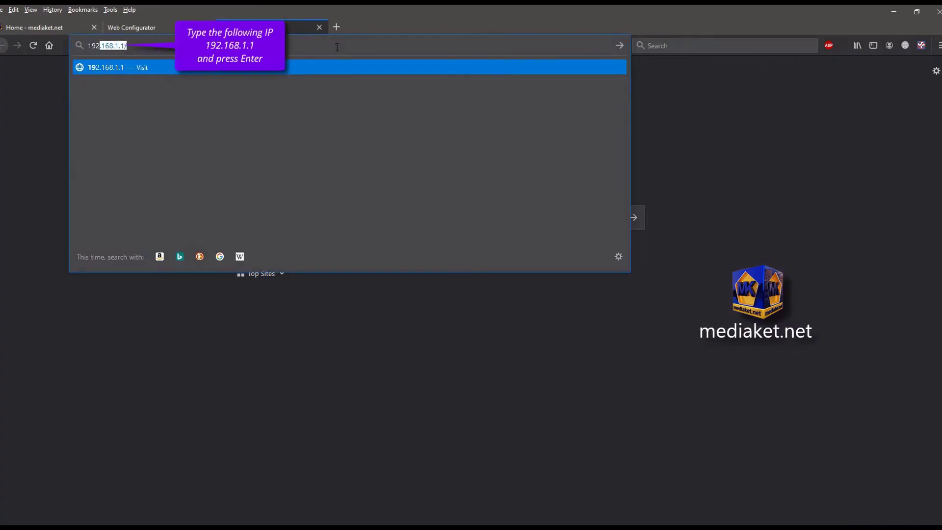
- Load 192.168.1.1 in Firefox to reach the router's login page
text(.168)
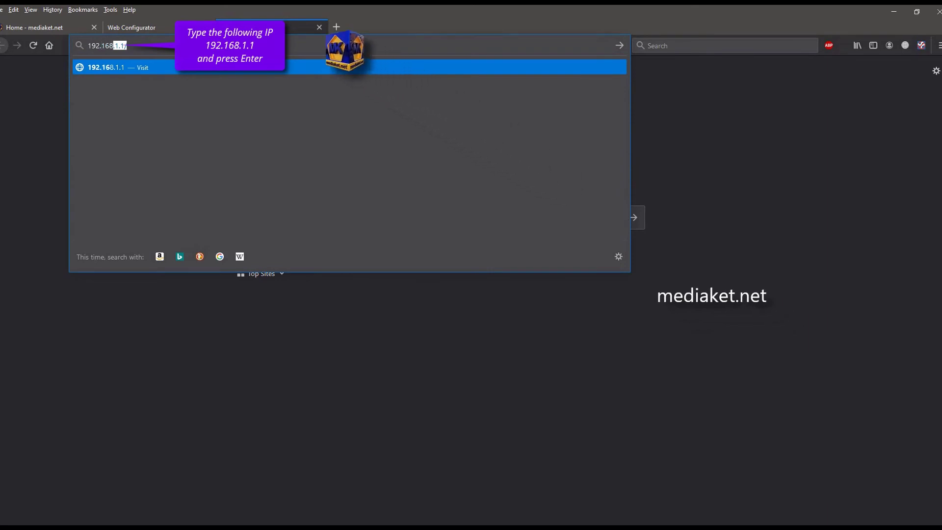
text(.1.1)
key(Return)
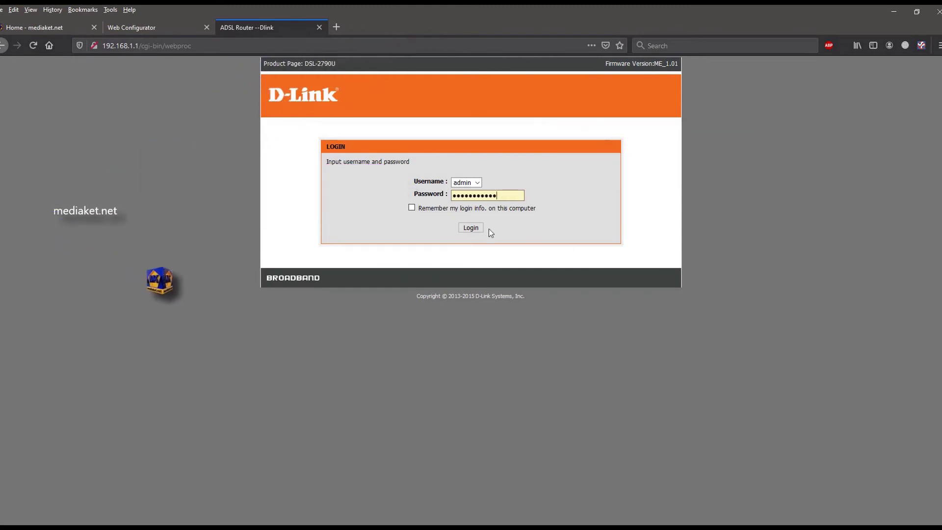
- Log in to the router and open the ADVANCED > DNS page
click(471, 228)
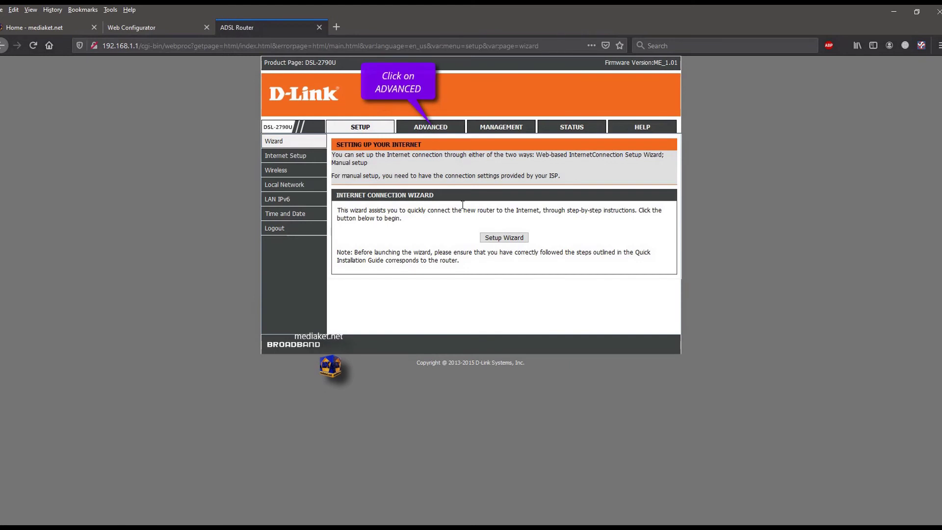
click(429, 127)
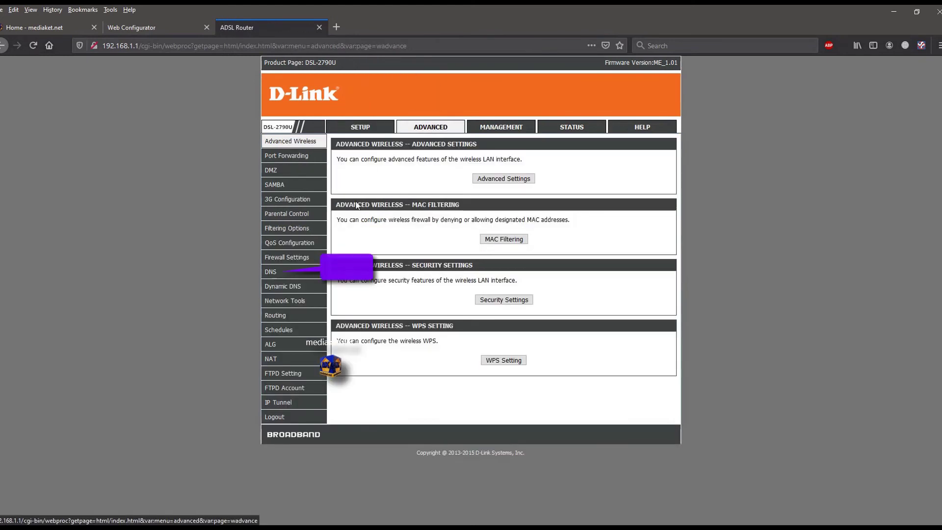
click(273, 276)
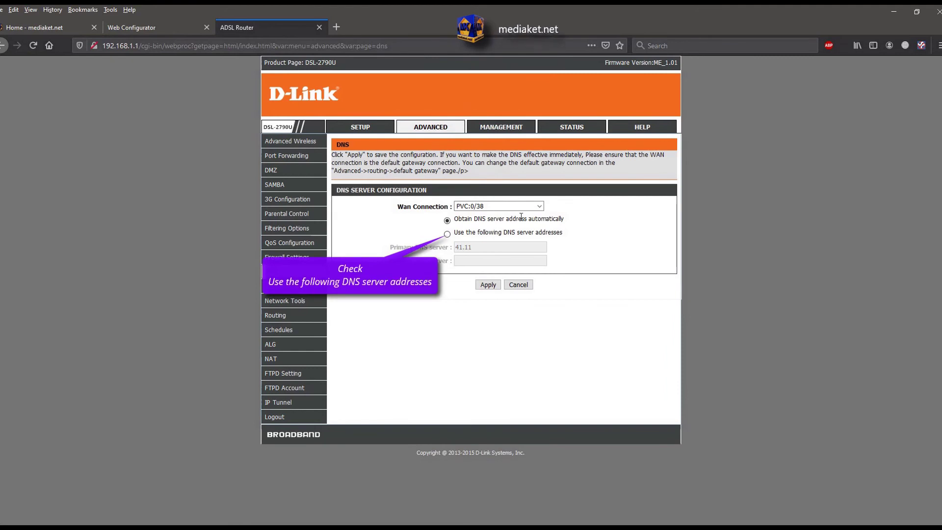
- Switch to manual DNS servers, with 8.8.8.8 as primary and 8.8.4.4 as secondary
click(448, 235)
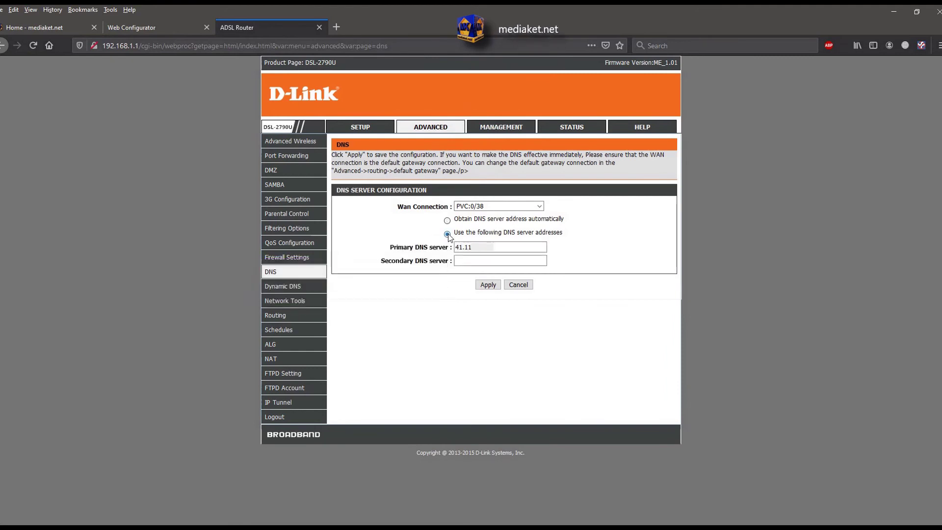
drag(488, 252, 434, 248)
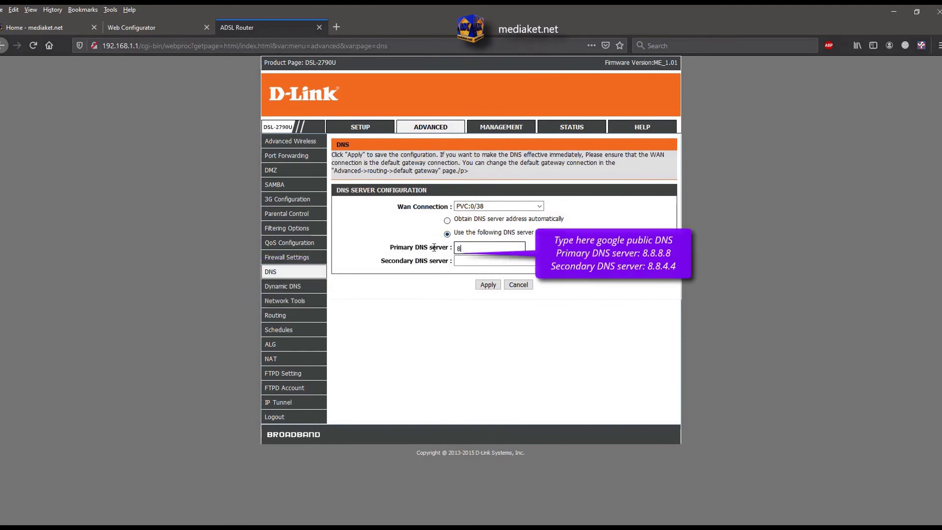
text(8.8.8/)
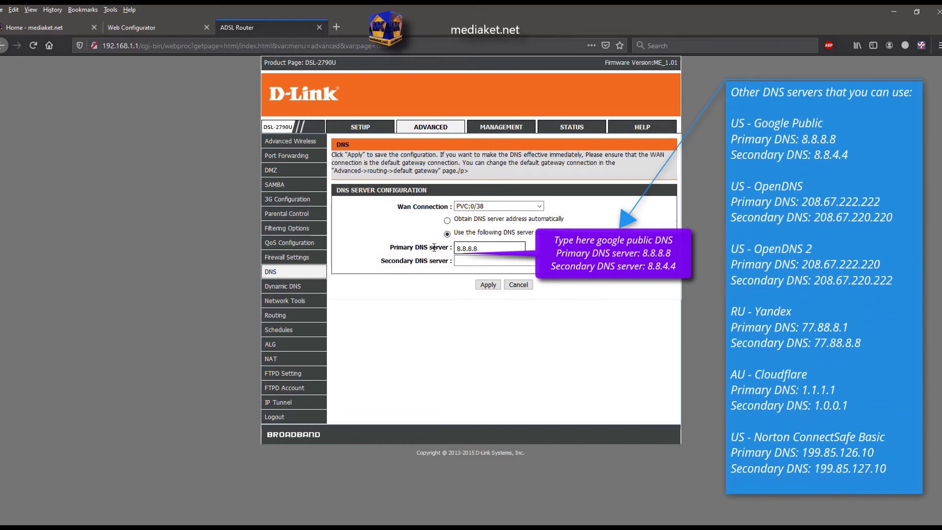
key(BackSpace)
key(Tab)
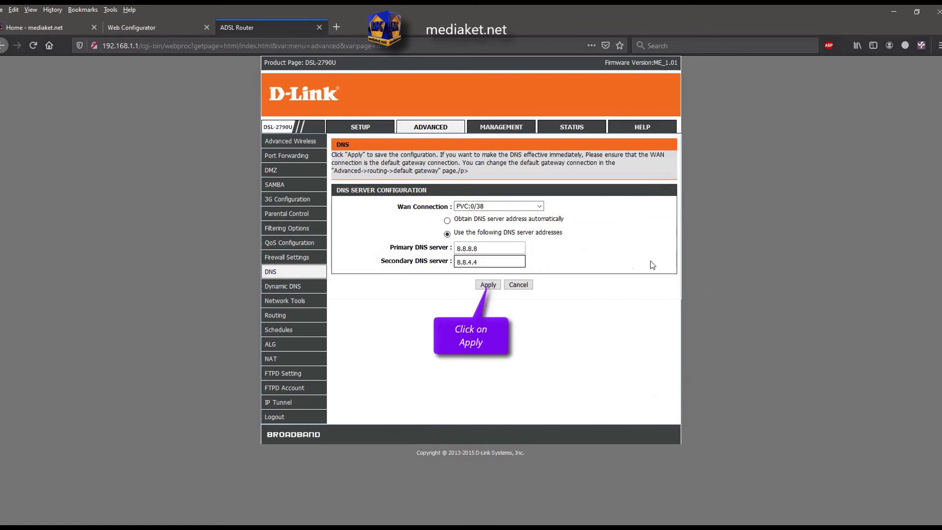
- Apply the Google DNS settings and log out of the router
click(488, 284)
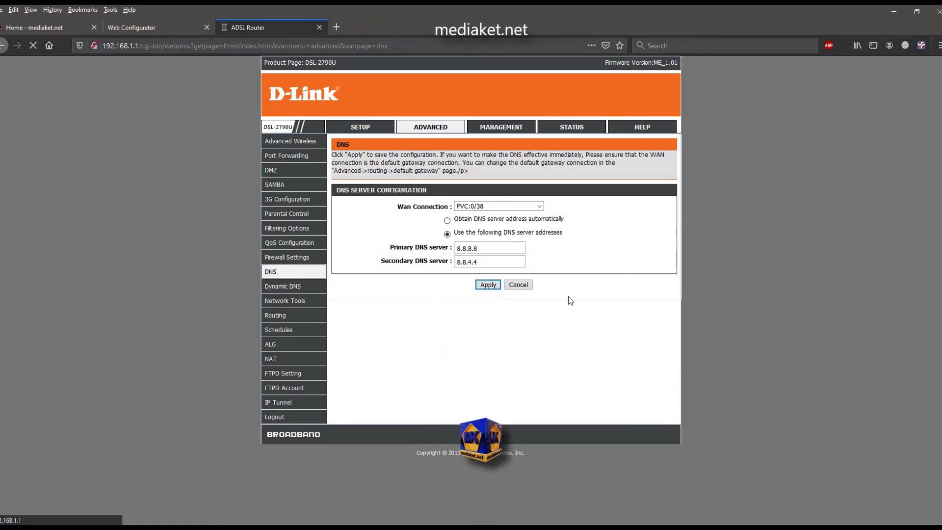
click(275, 418)
click(504, 175)
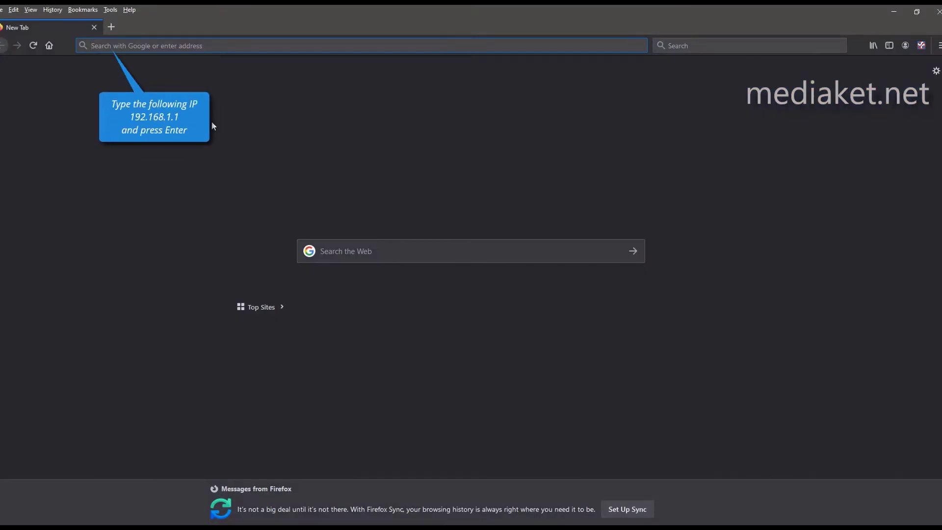
- Reload the router's web interface at 192.168.1.1
text(192.)
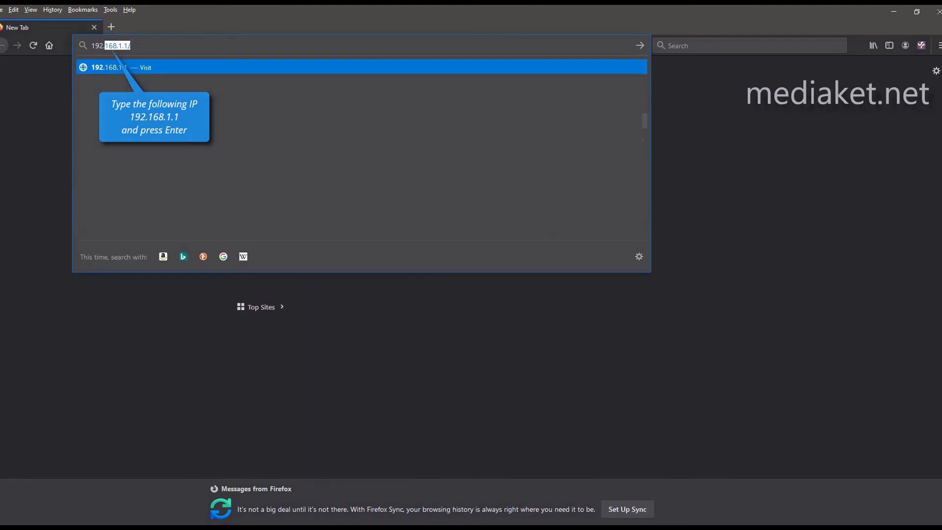
text(168.1.1/)
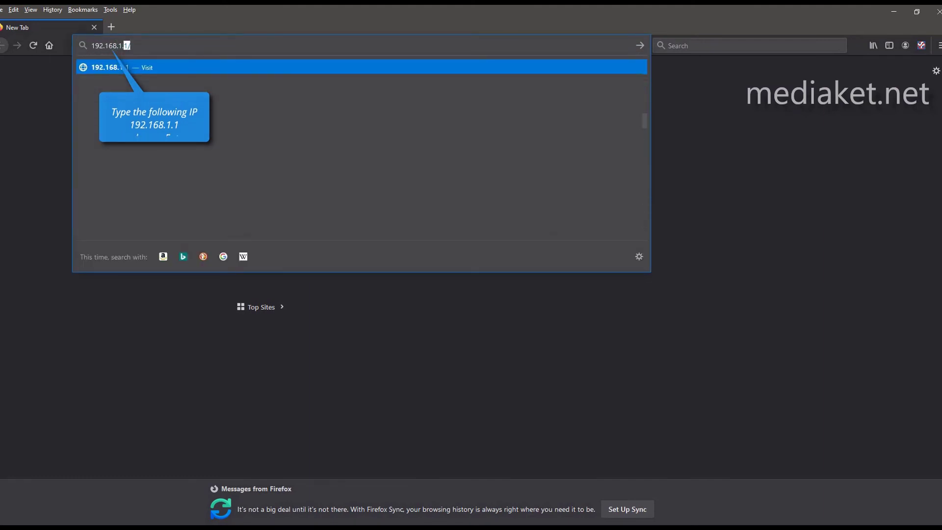
key(Return)
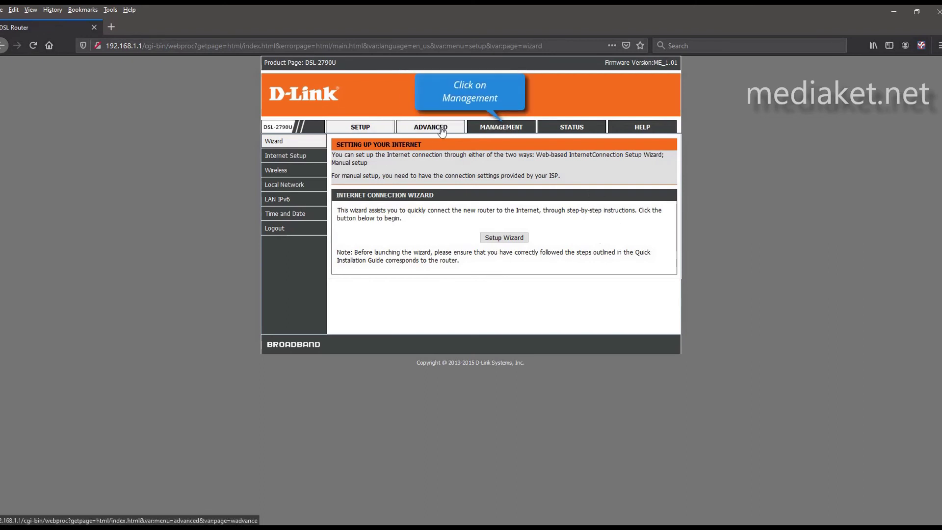
- From MANAGEMENT, run Backup Setting and choose to save config.xml to disk
click(506, 129)
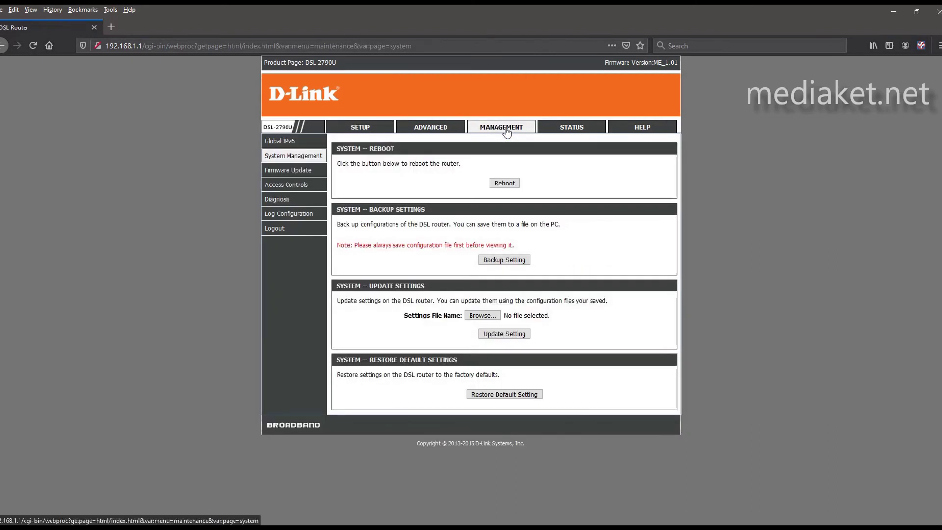
click(505, 260)
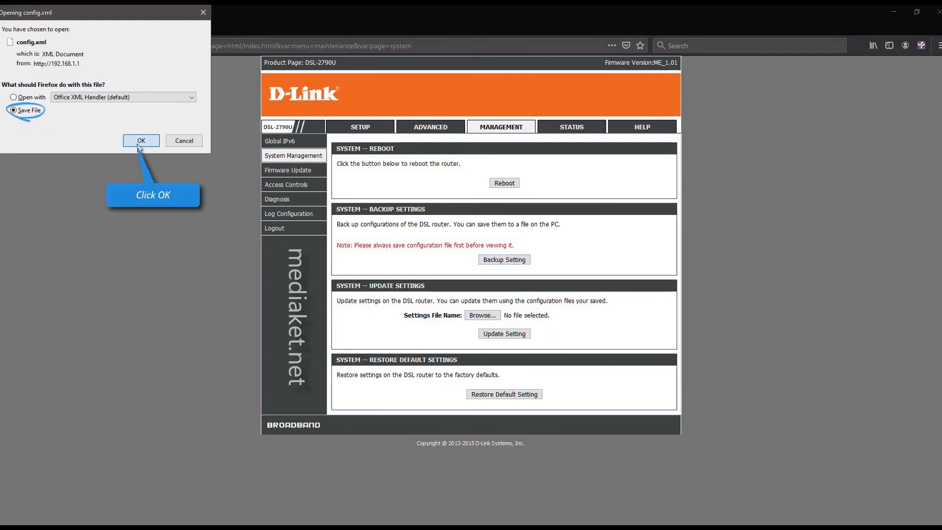
click(138, 144)
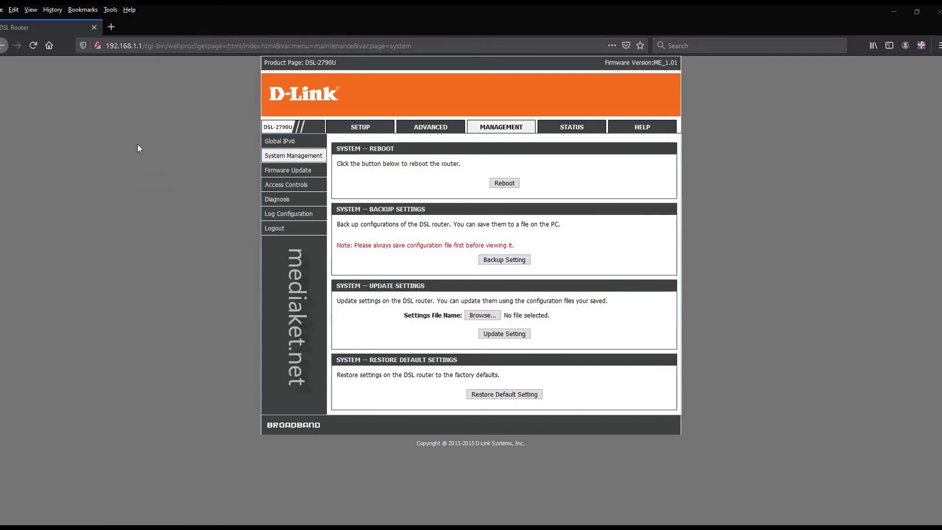
- Create a Desktop folder 'D-link DSL-2790u backup' and save config.xml into it
click(137, 131)
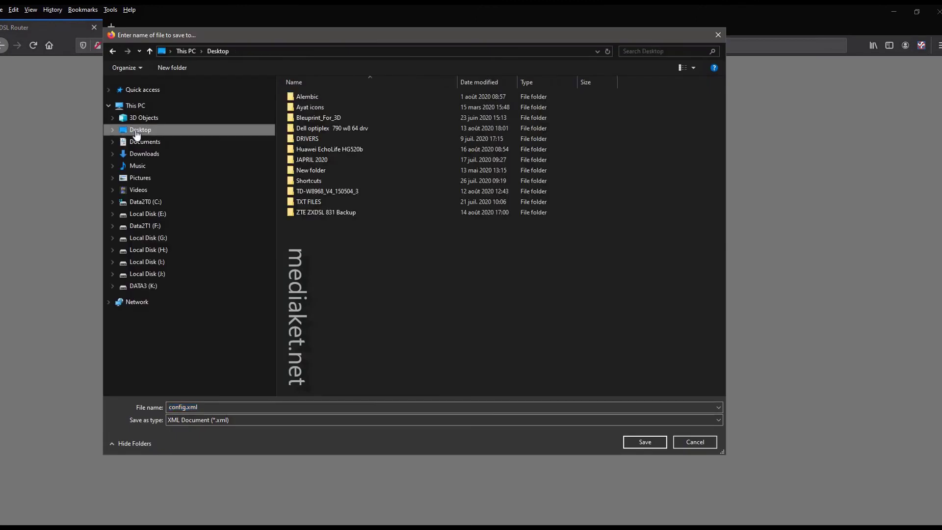
right_click(329, 249)
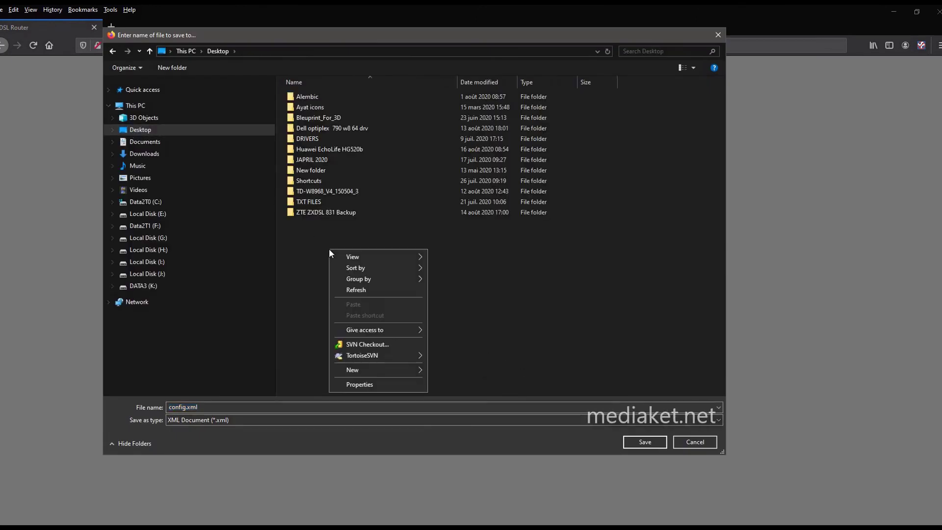
mouse_move(401, 368)
click(434, 368)
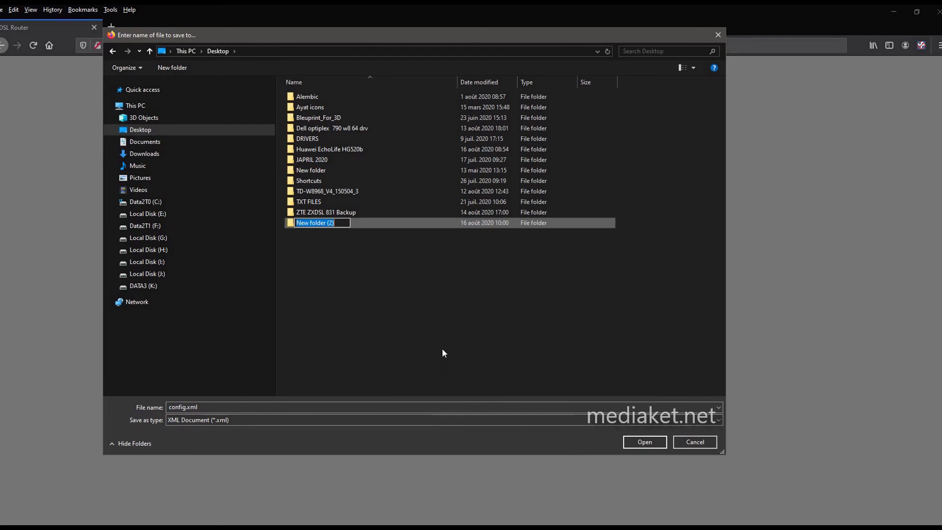
text(D-link DSL-27)
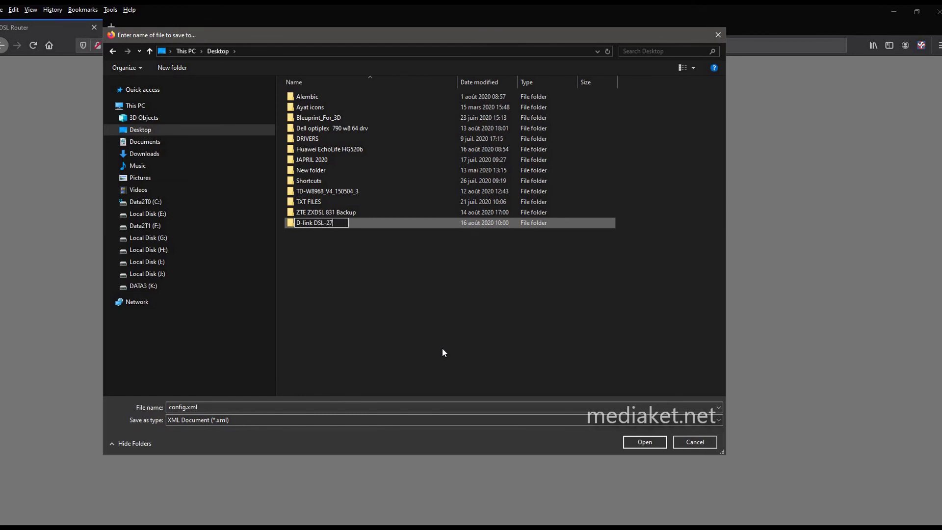
text(90u backu)
text(p)
key(Return)
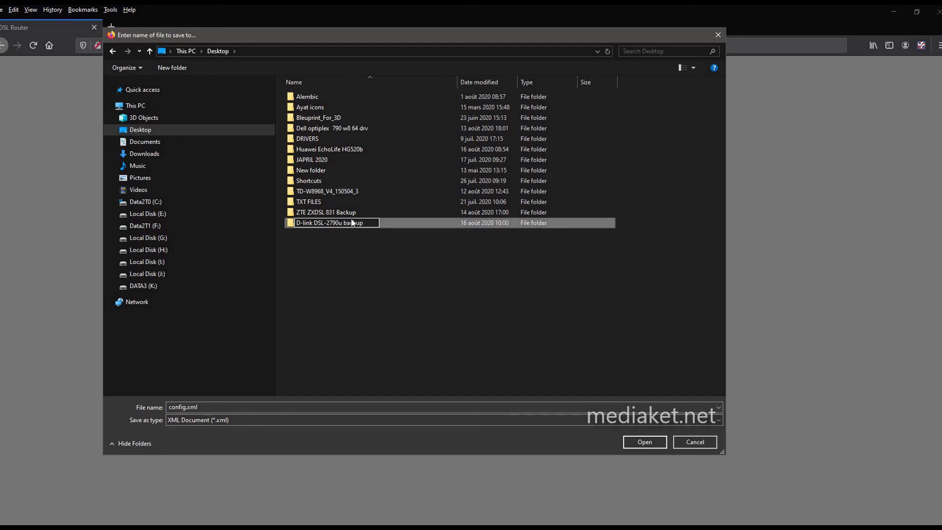
double_click(353, 222)
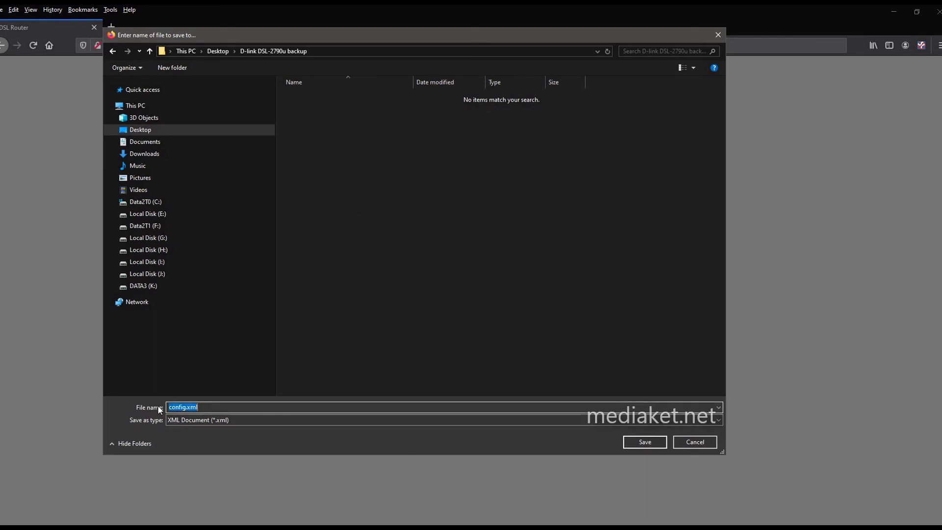
click(644, 442)
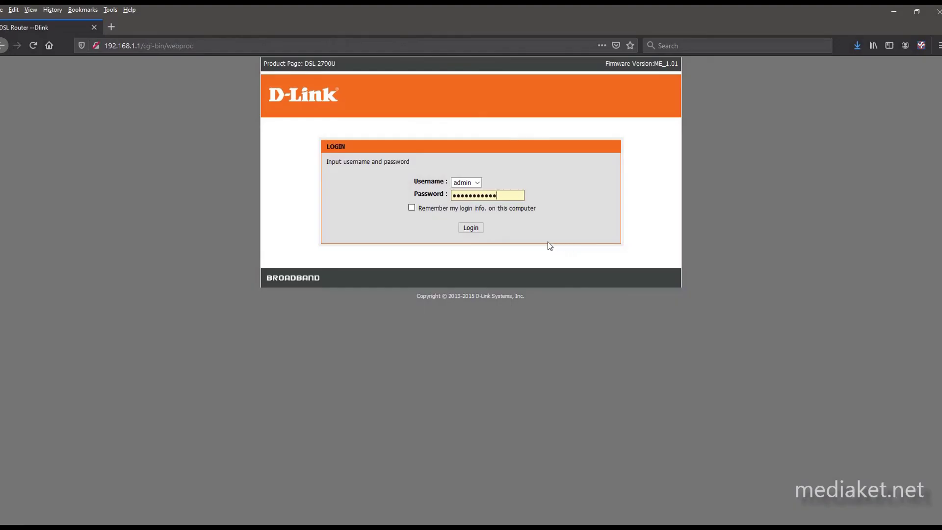
- Log back in to the D-Link router's web interface
click(472, 229)
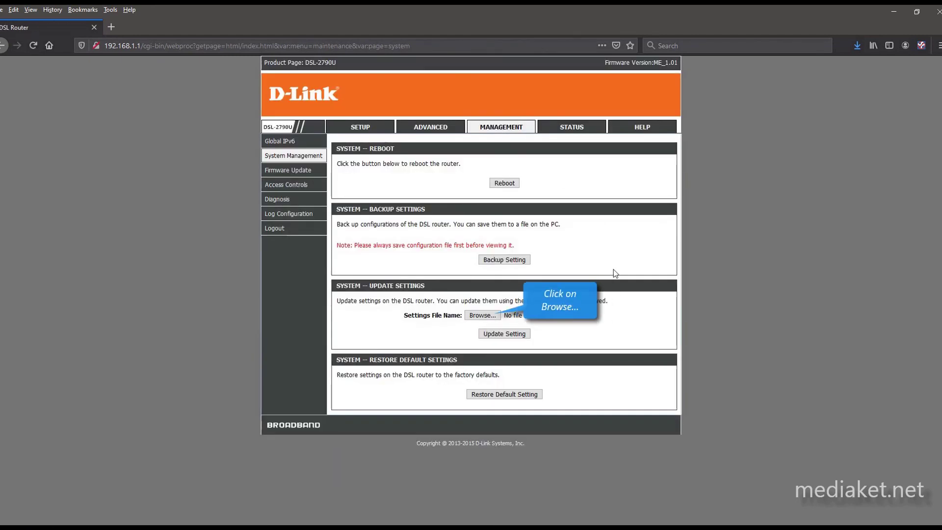
- Choose config.xml from the Desktop's D-link DSL-2790u backup folder and apply it with Update Setting
click(482, 315)
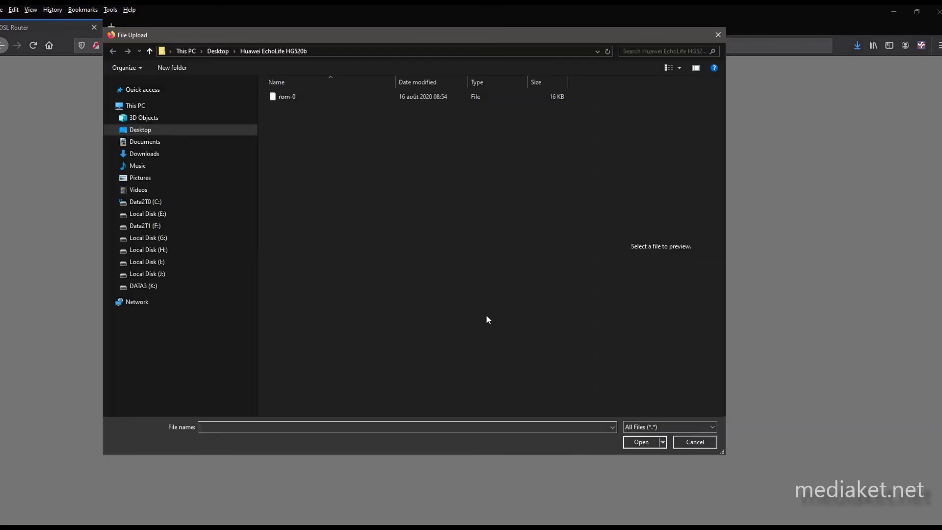
click(149, 51)
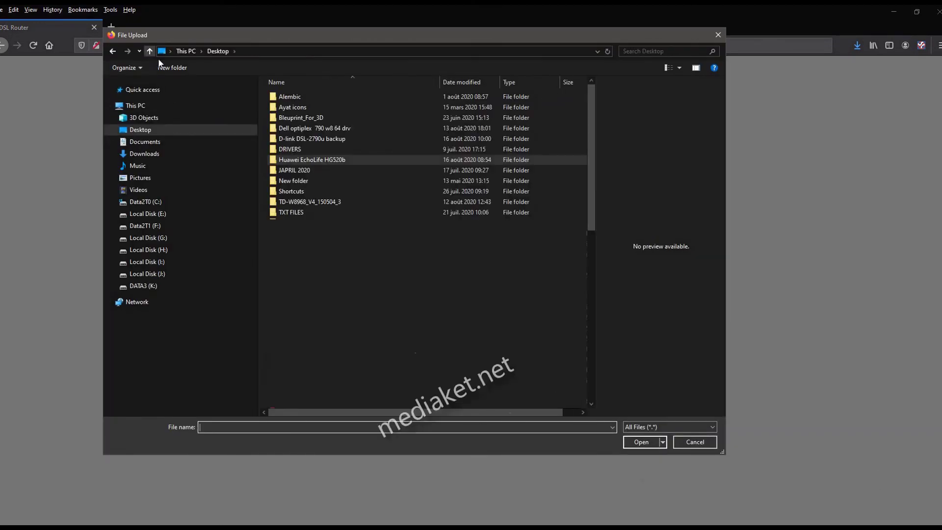
double_click(314, 139)
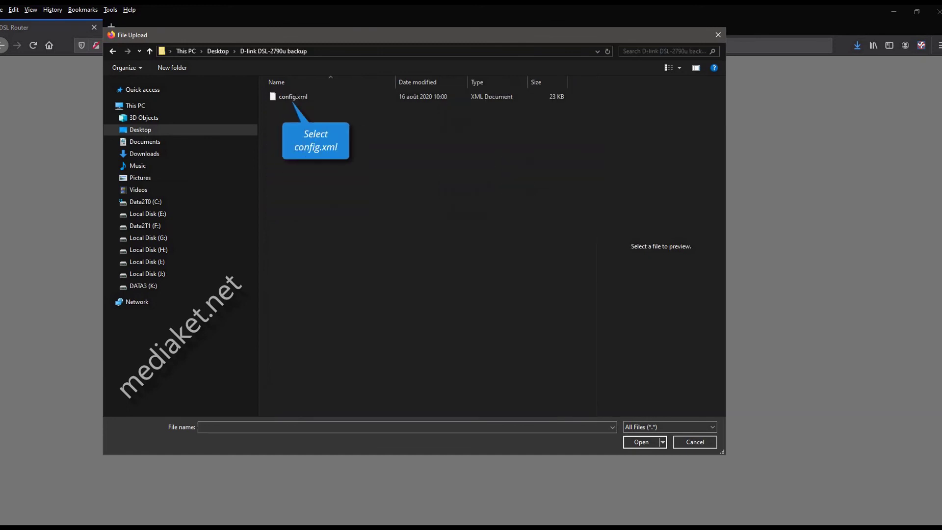
click(293, 96)
click(640, 442)
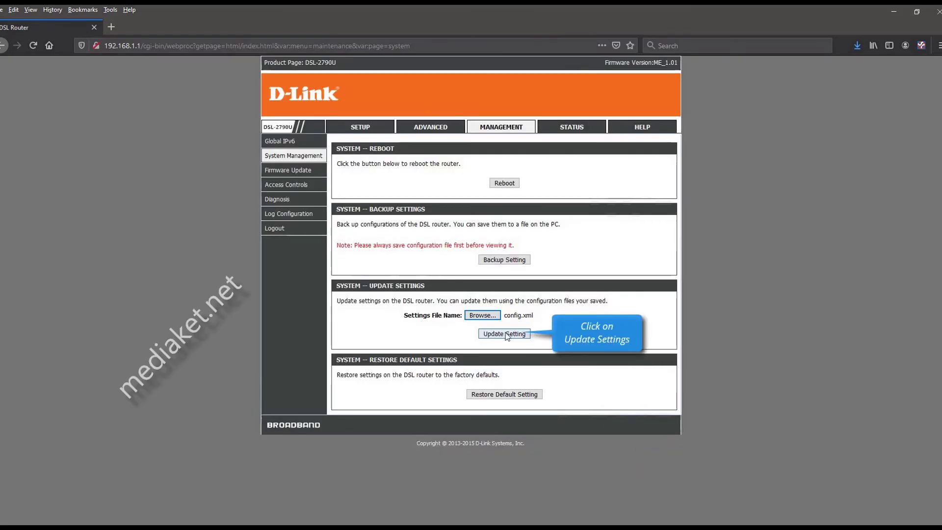
click(515, 334)
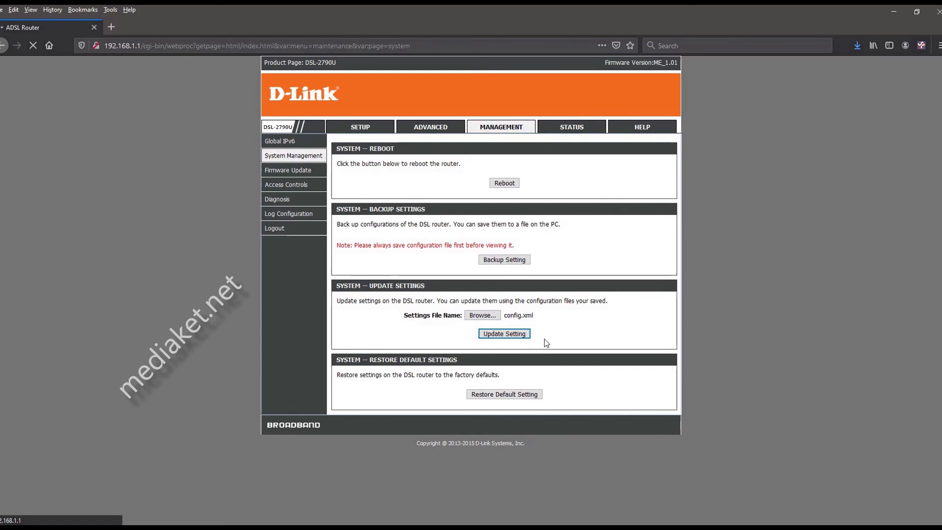